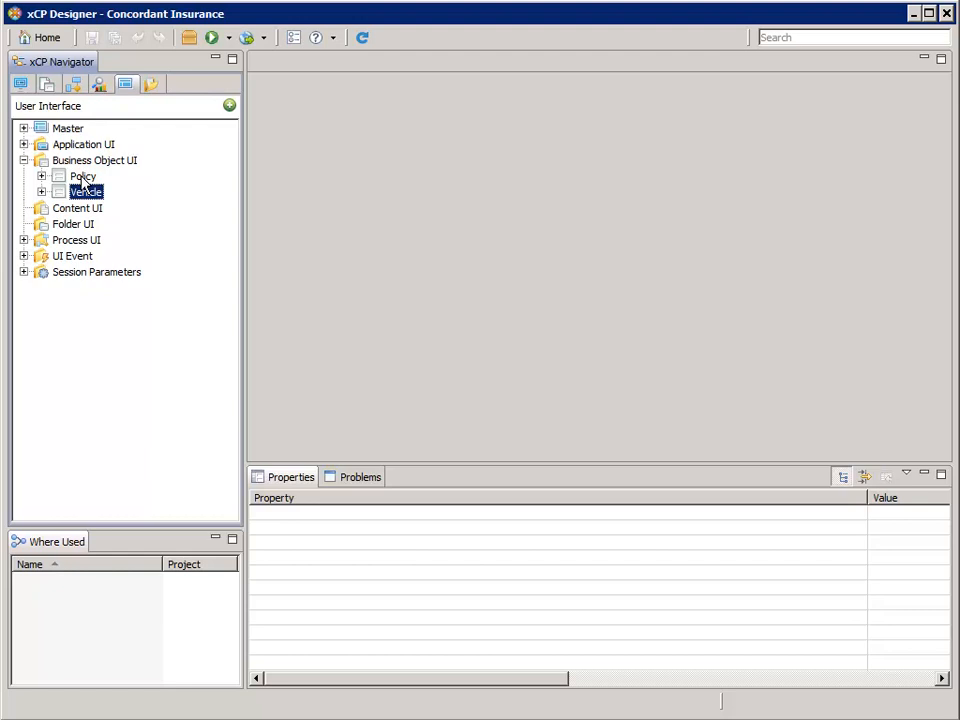
Open the Policy's Edit Policy page and expand its Interactions section to show Update Policy and Session Parameters
click(84, 180)
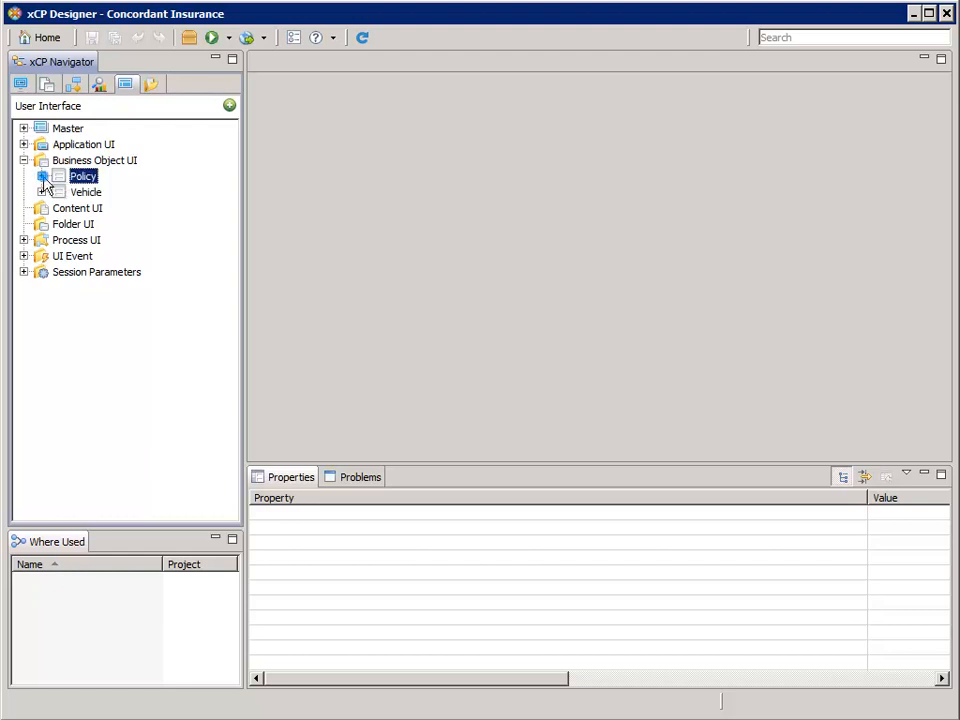
click(41, 176)
double_click(110, 208)
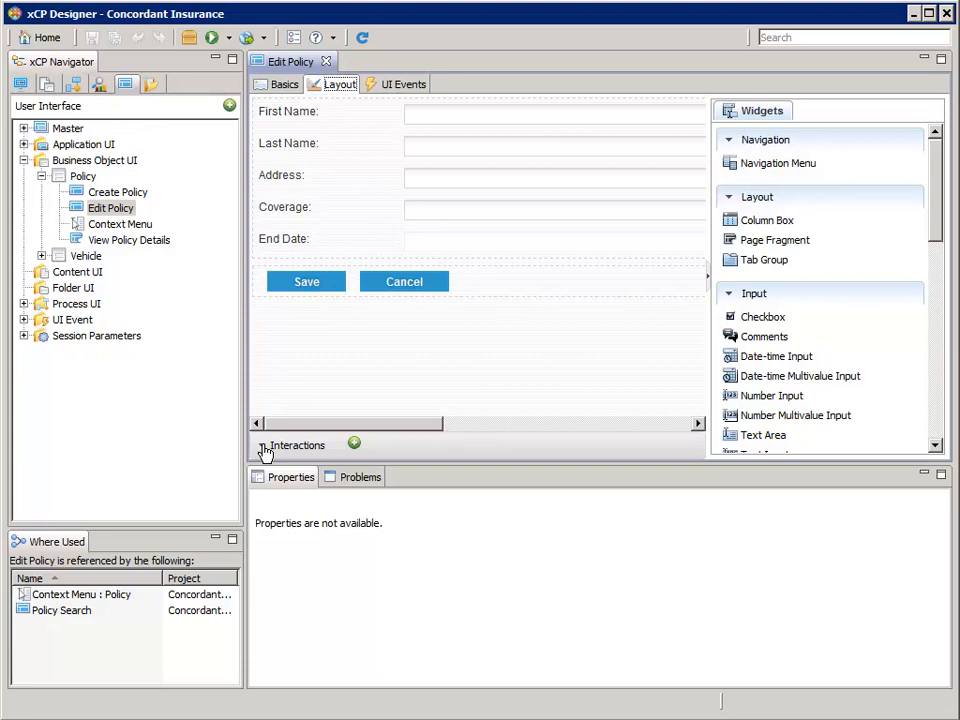
click(263, 447)
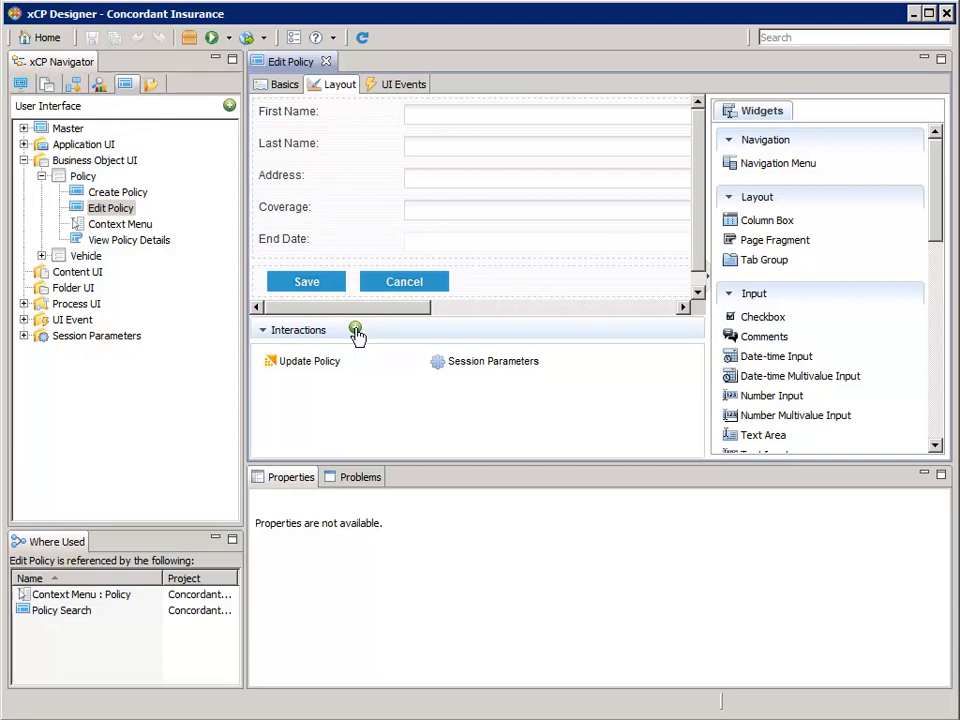
Add the af_CrVehicle action as interaction af_CrVehicle-1, then collapse the Interactions list
click(356, 331)
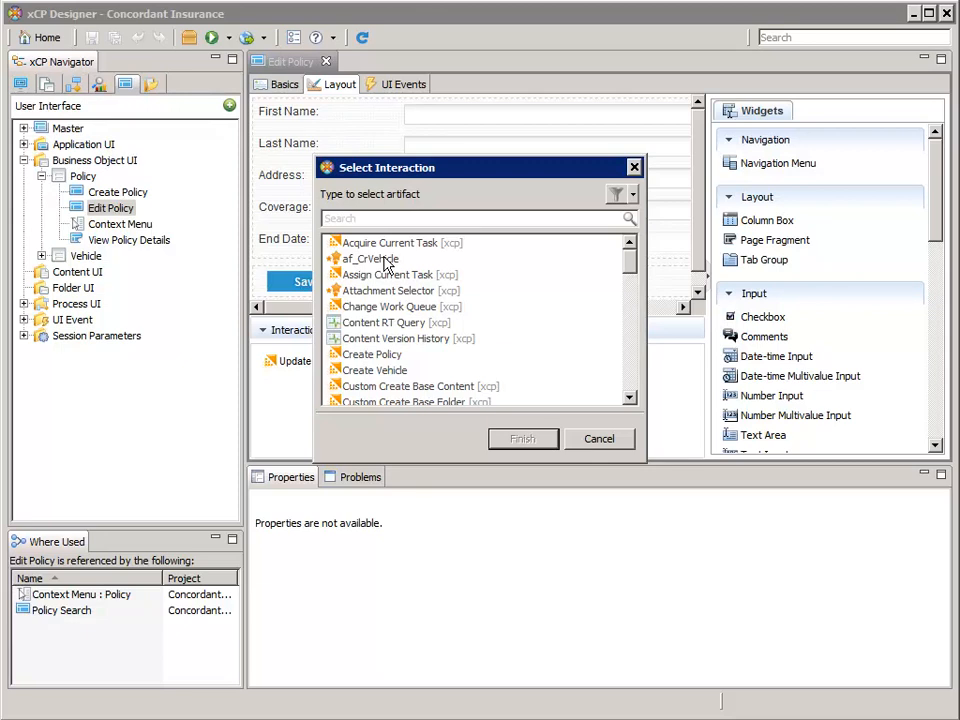
click(383, 259)
click(522, 439)
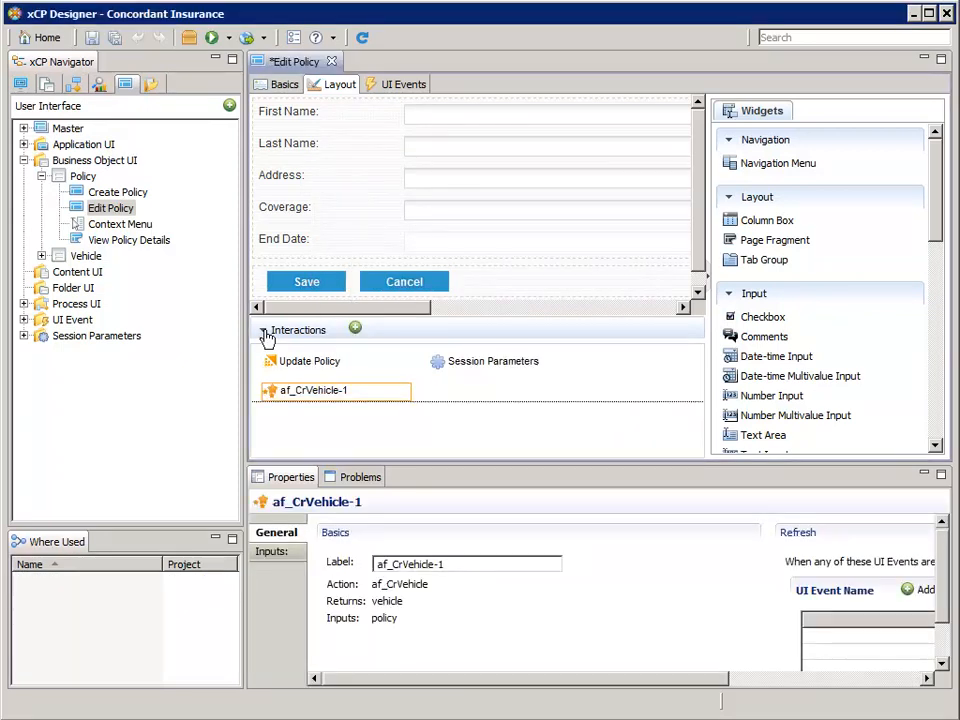
click(266, 334)
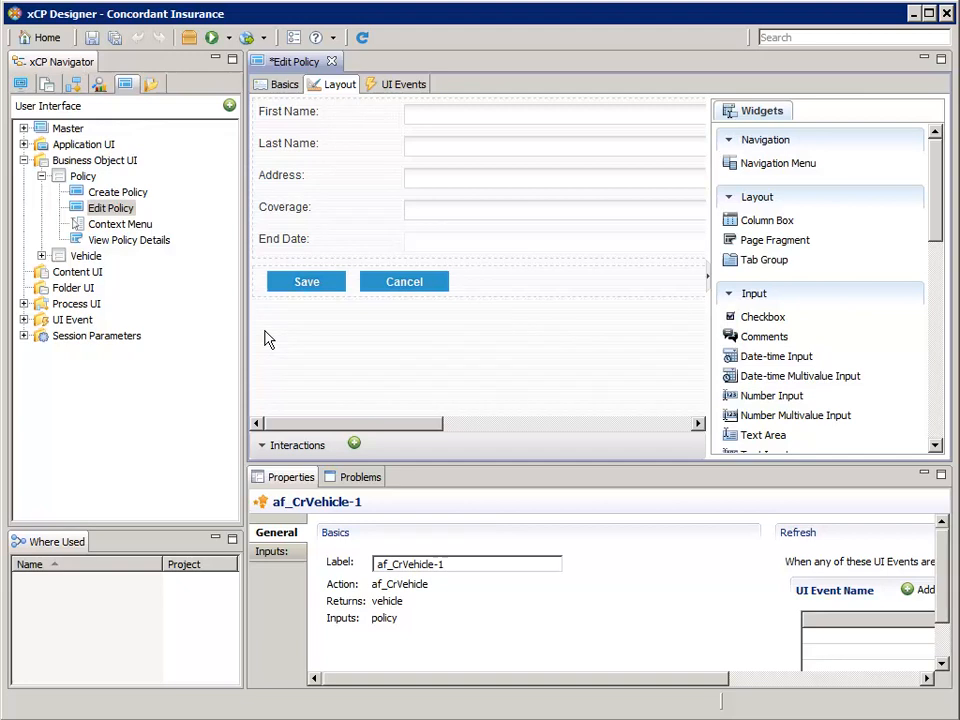
Map the af_CrVehicle-1 policy input to the page's Policy Object ID (policy.id)
click(277, 552)
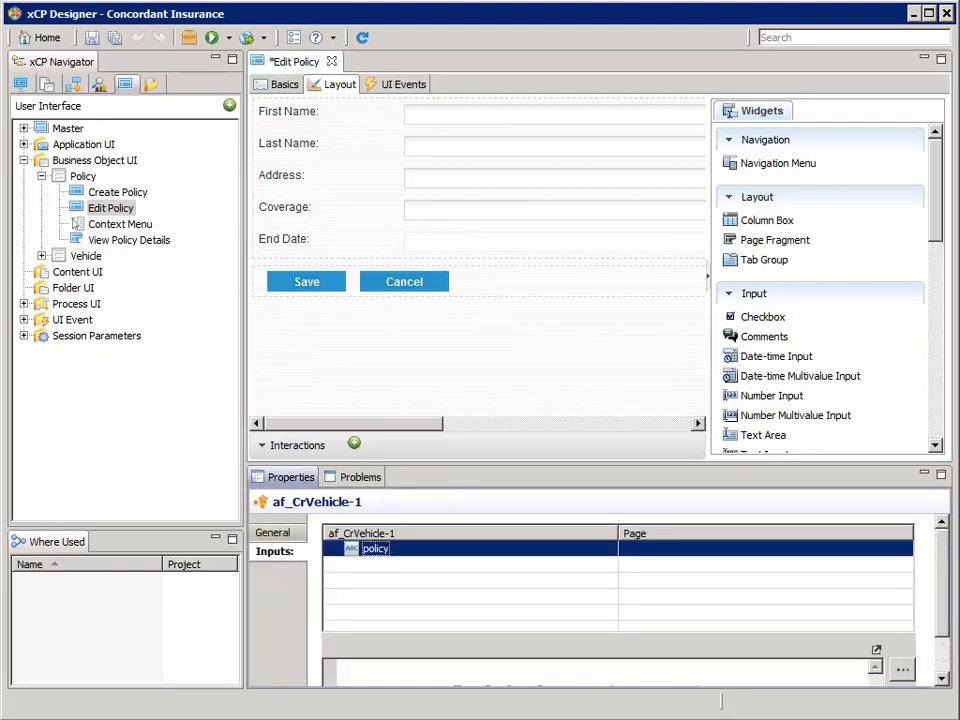
click(757, 557)
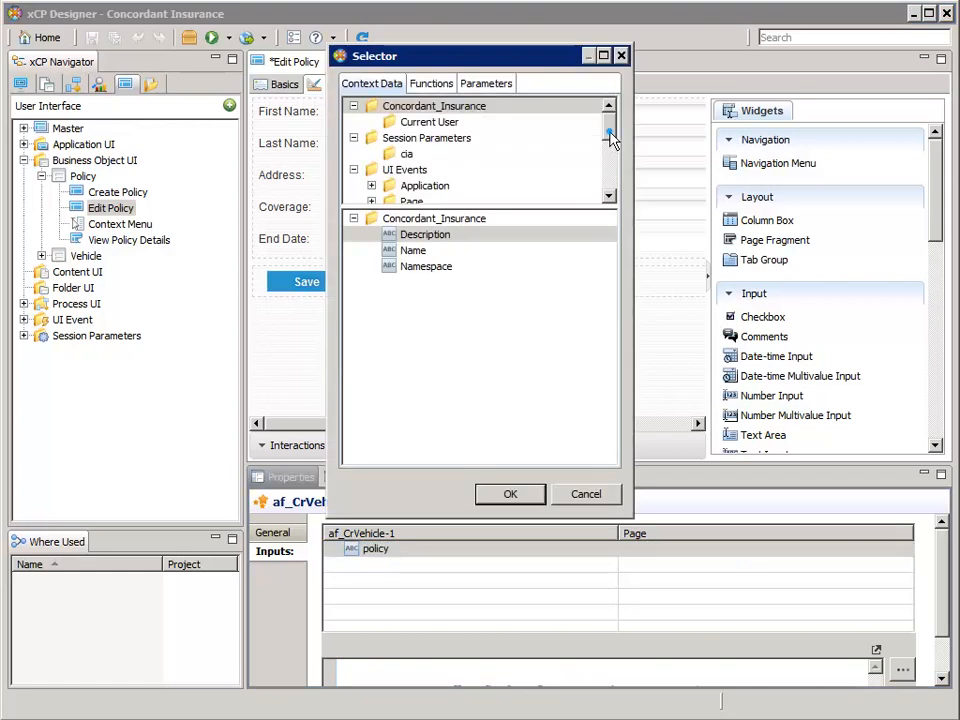
drag(608, 133, 612, 193)
scroll(612, 140, up, 1)
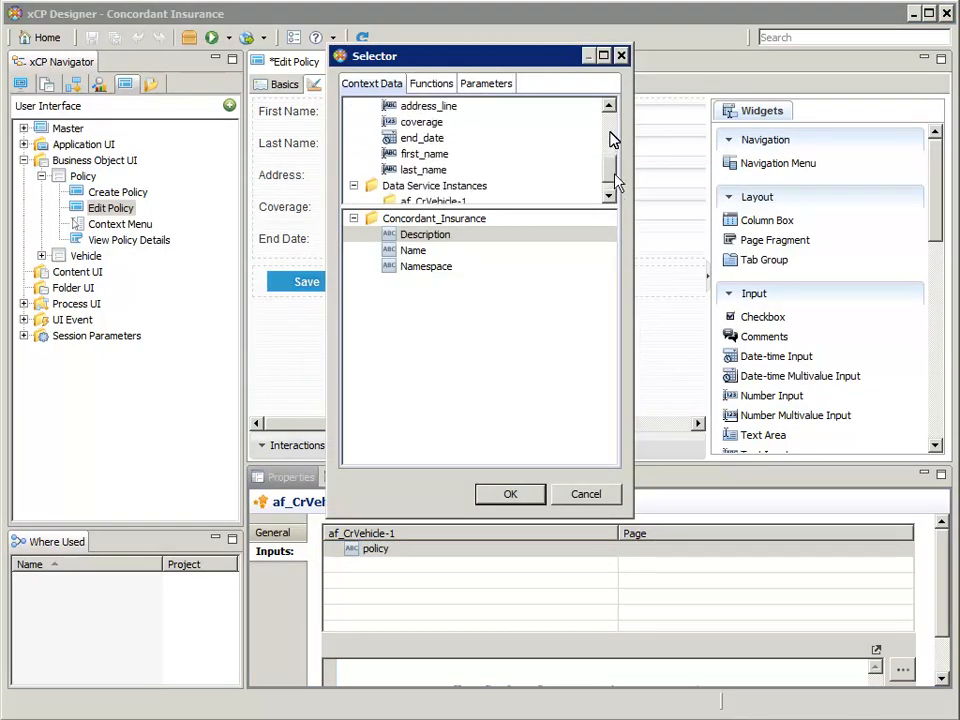
scroll(612, 140, down, 1)
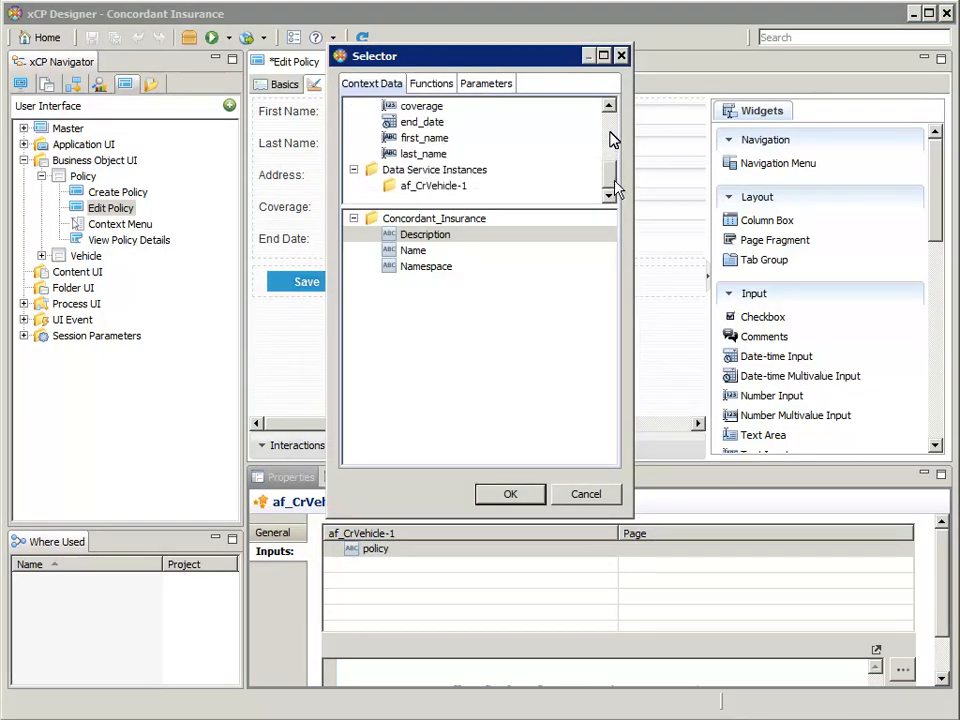
scroll(610, 141, up, 5)
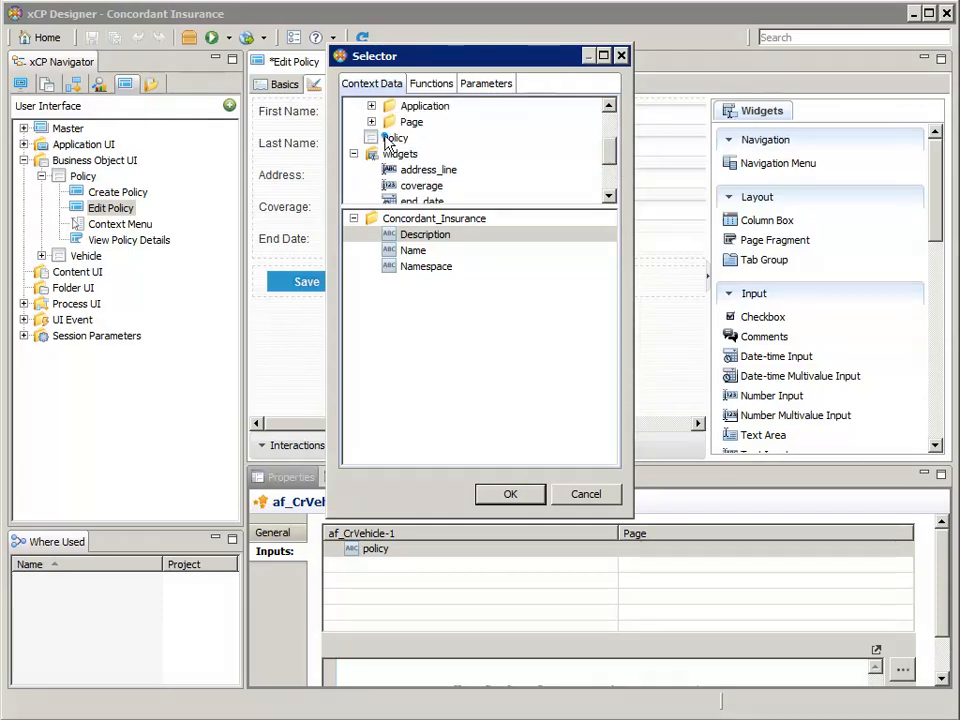
click(390, 139)
click(435, 394)
click(511, 495)
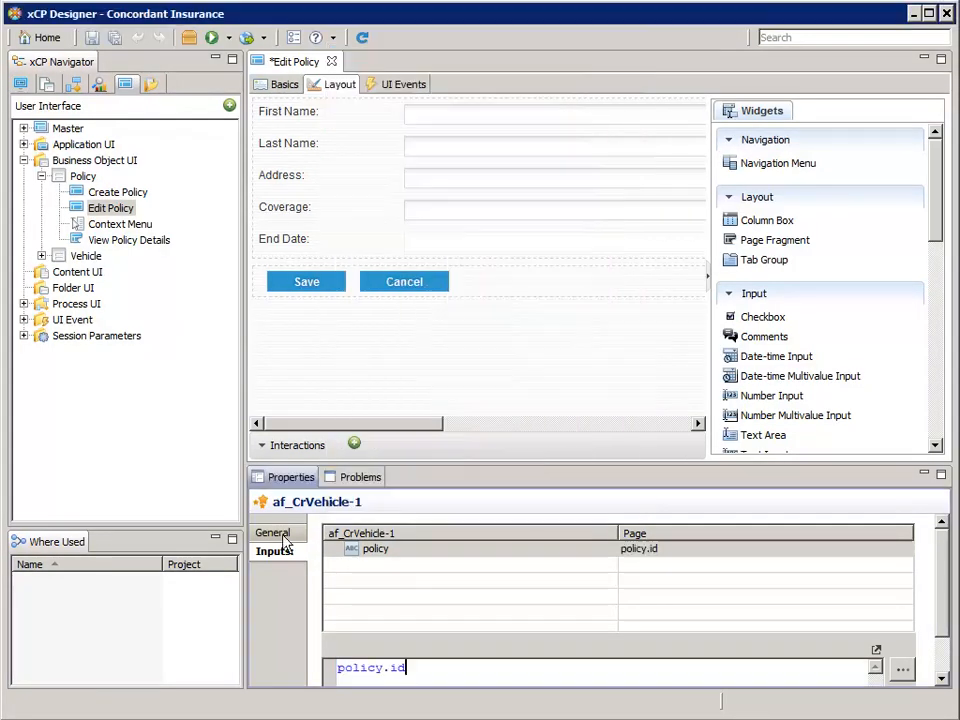
click(272, 535)
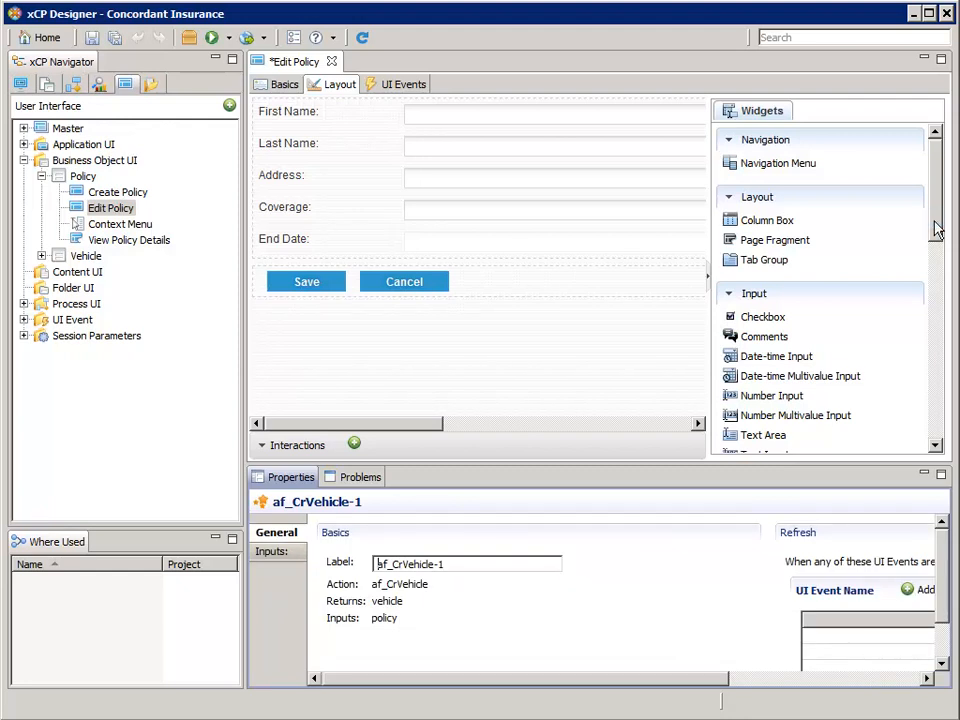
Place a Button before Save with ID add_vehicle and label 'Add Vehicle...'
drag(935, 222, 936, 428)
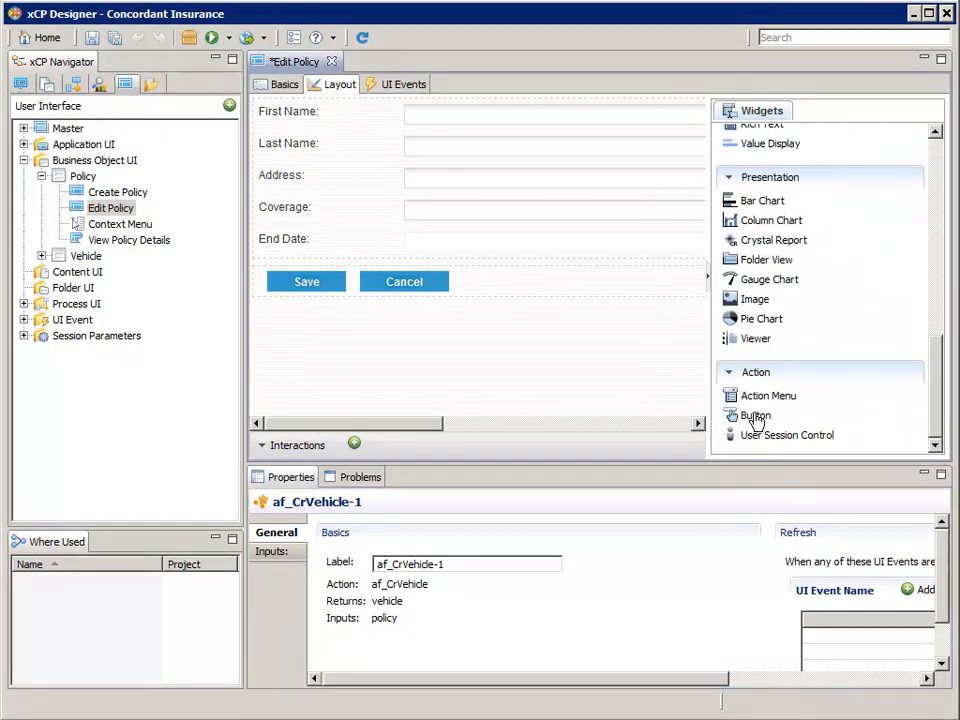
mouse_move(757, 420)
mouse_down()
mouse_move(476, 343)
mouse_move(313, 312)
mouse_move(267, 289)
mouse_up()
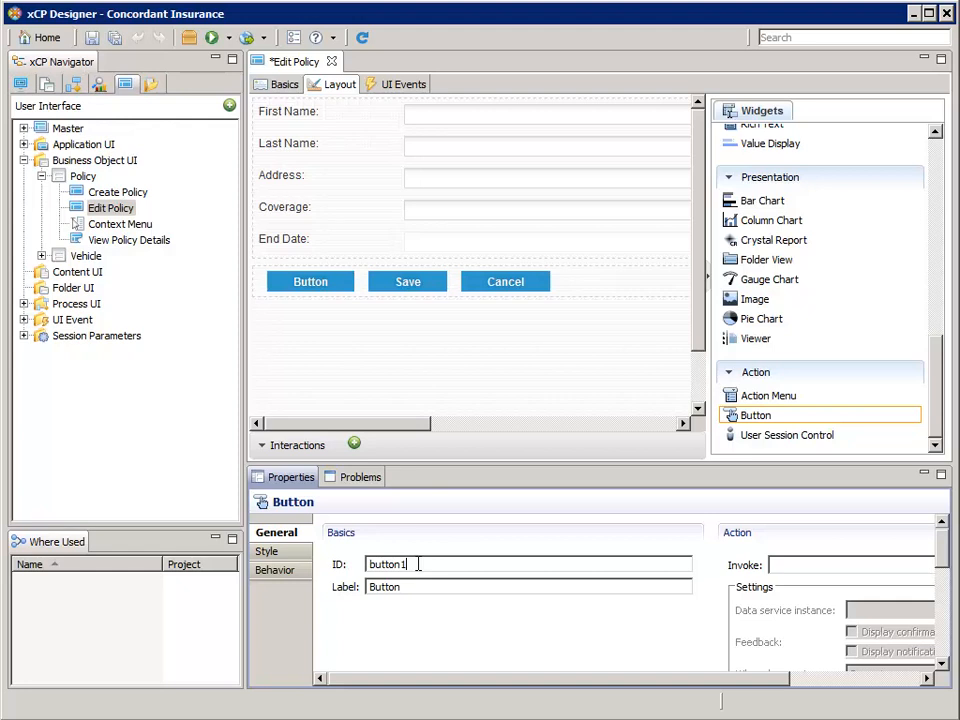
double_click(420, 566)
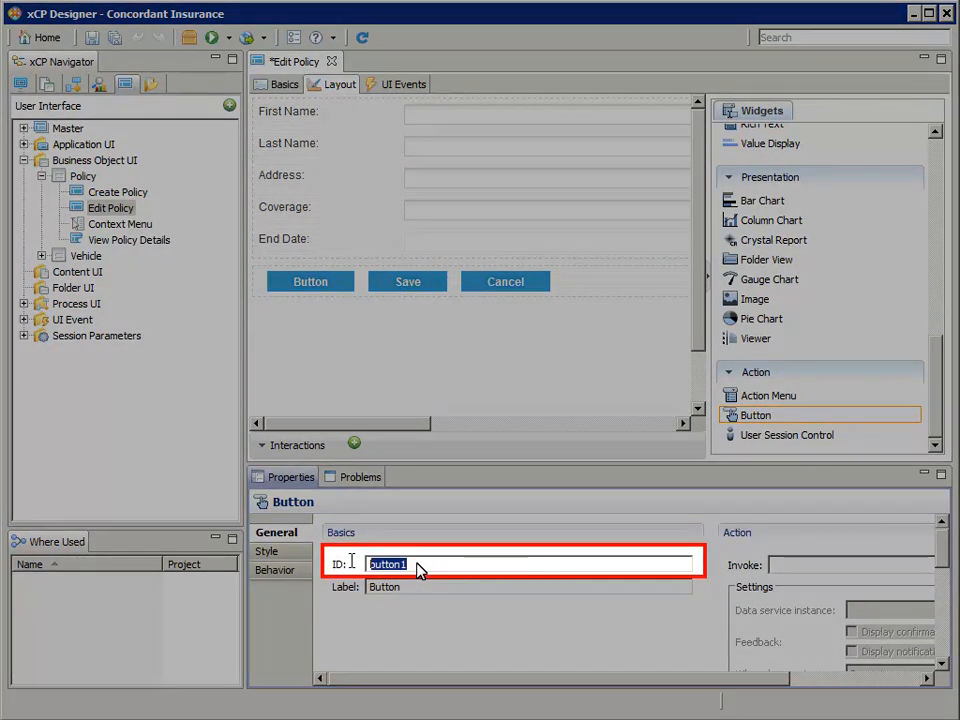
text(add_vehicle)
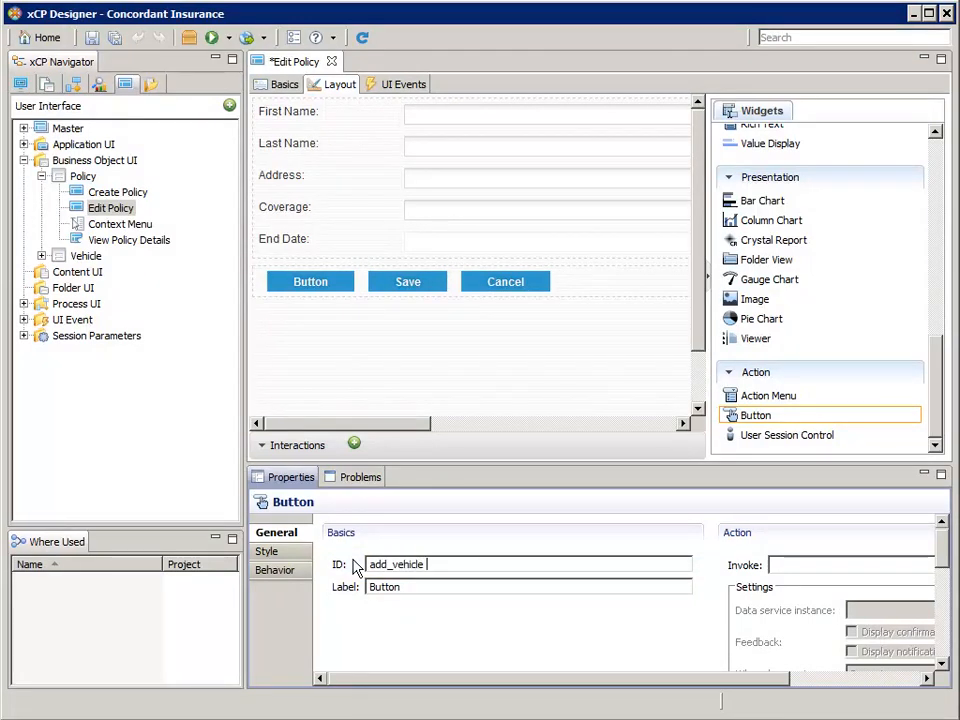
key(Tab)
text(Add Vehicle...)
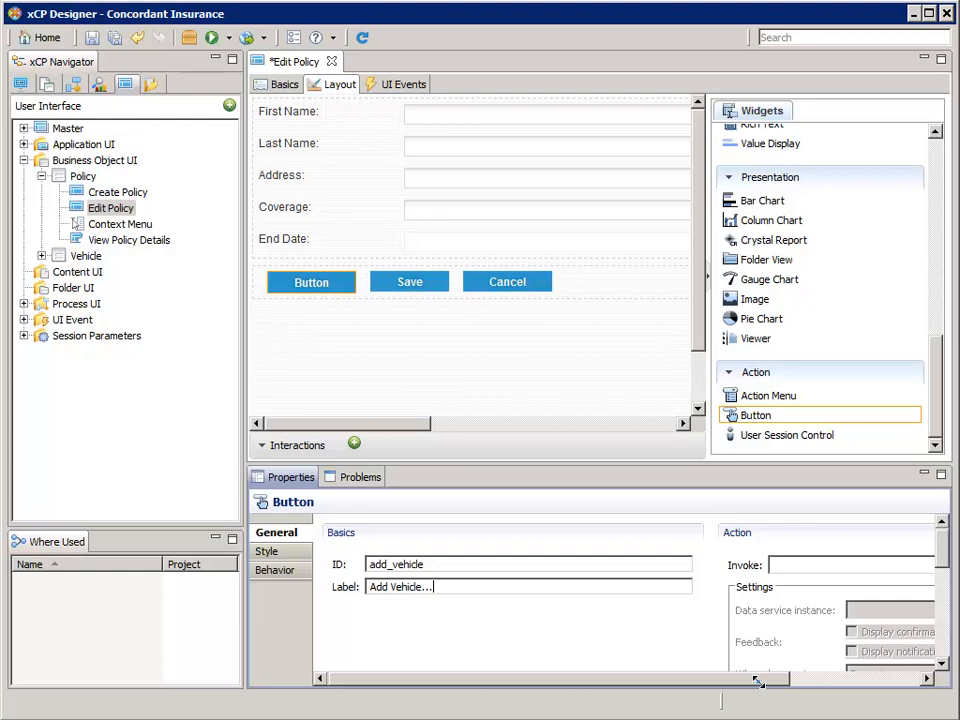
drag(757, 680, 915, 702)
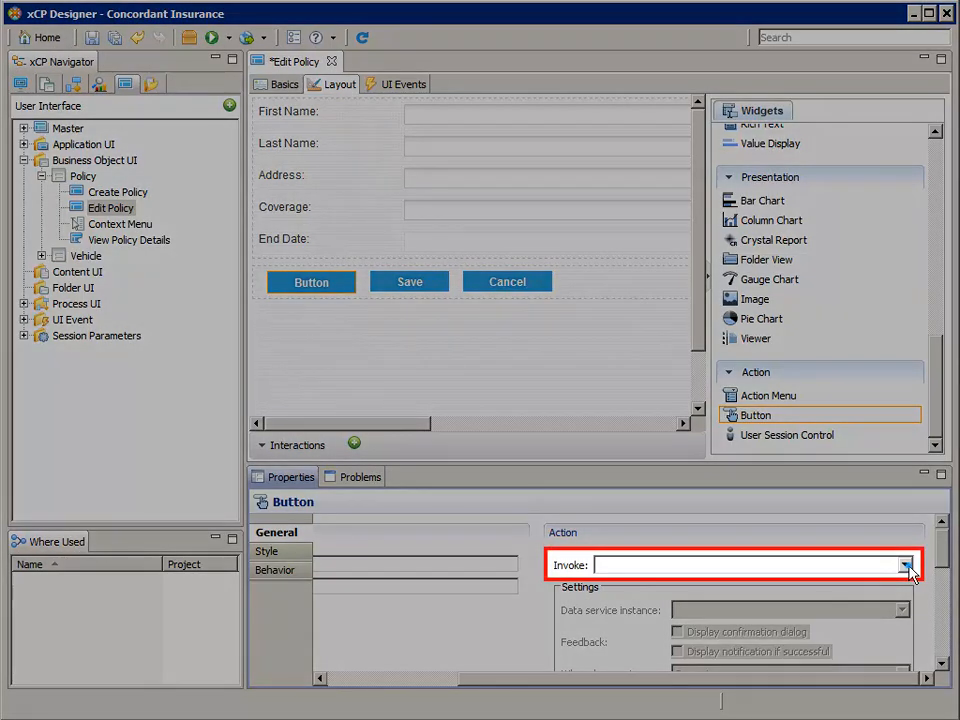
Set the button to invoke data service instance af_CrVehicle-1, with When done go to None
click(905, 565)
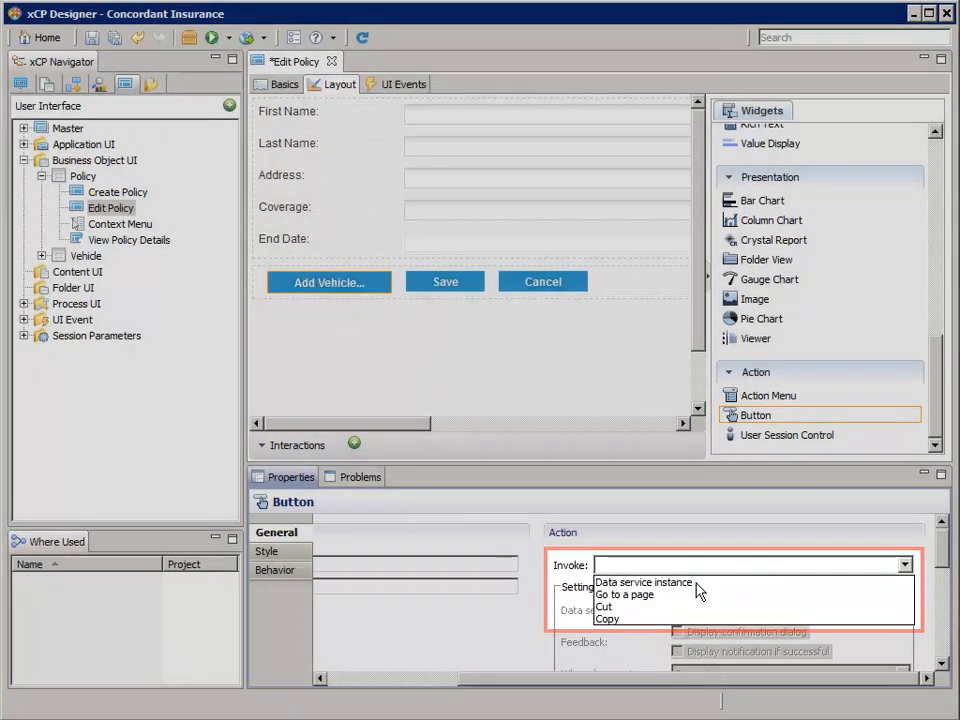
click(697, 583)
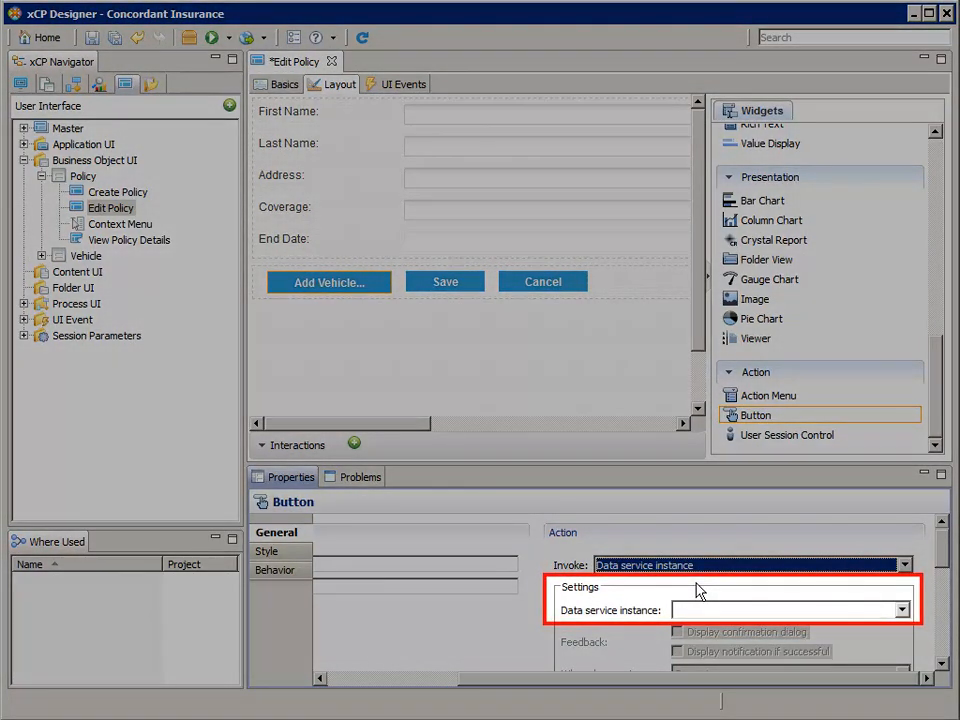
click(903, 609)
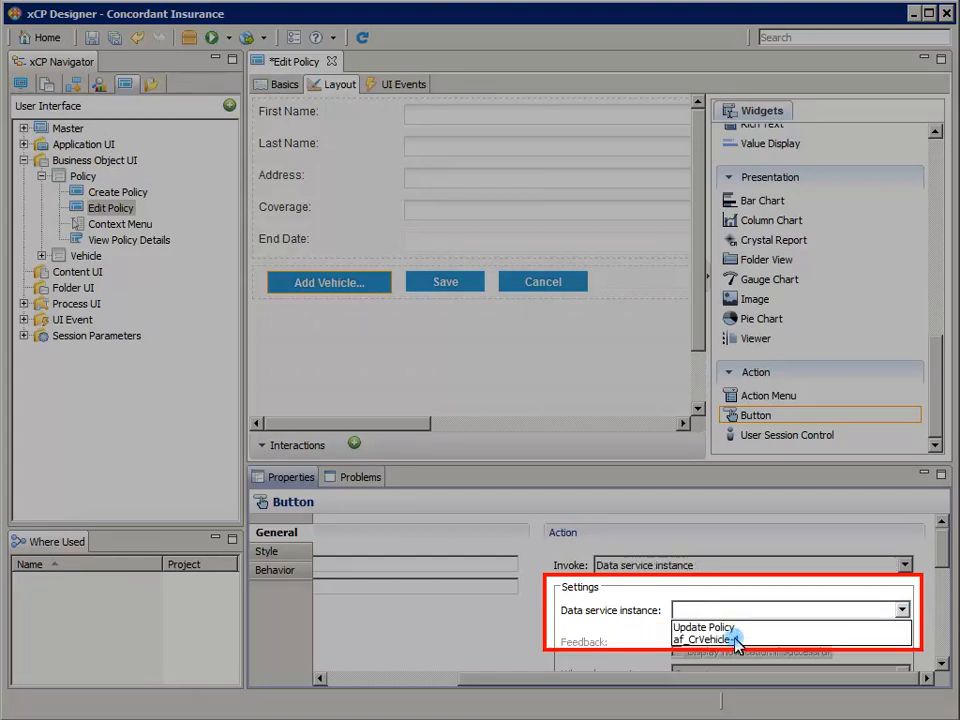
click(710, 639)
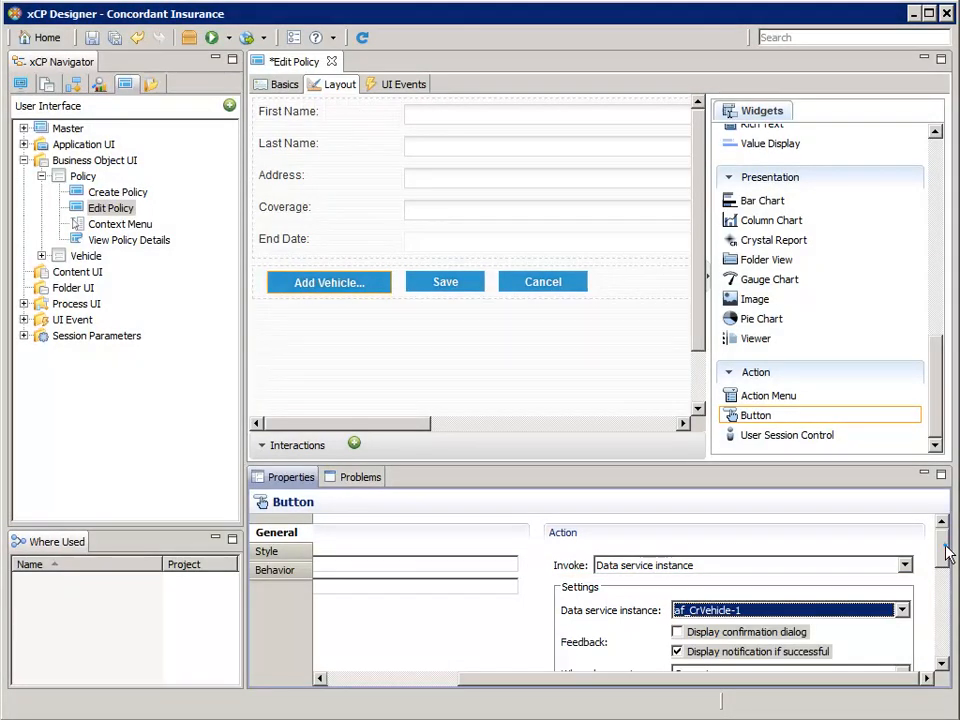
drag(946, 553, 946, 585)
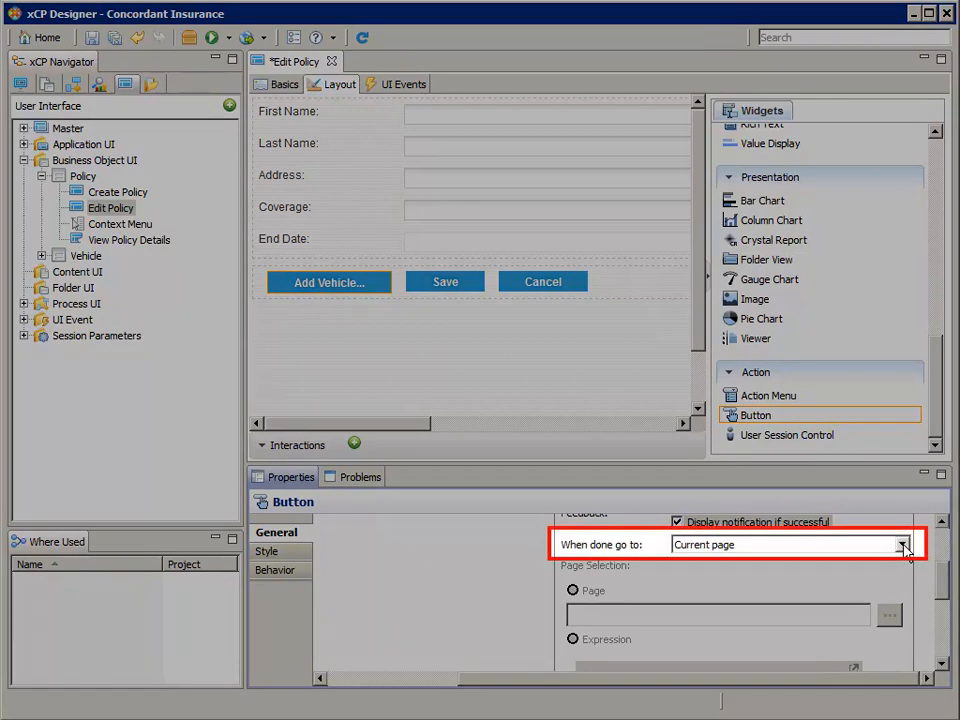
click(903, 546)
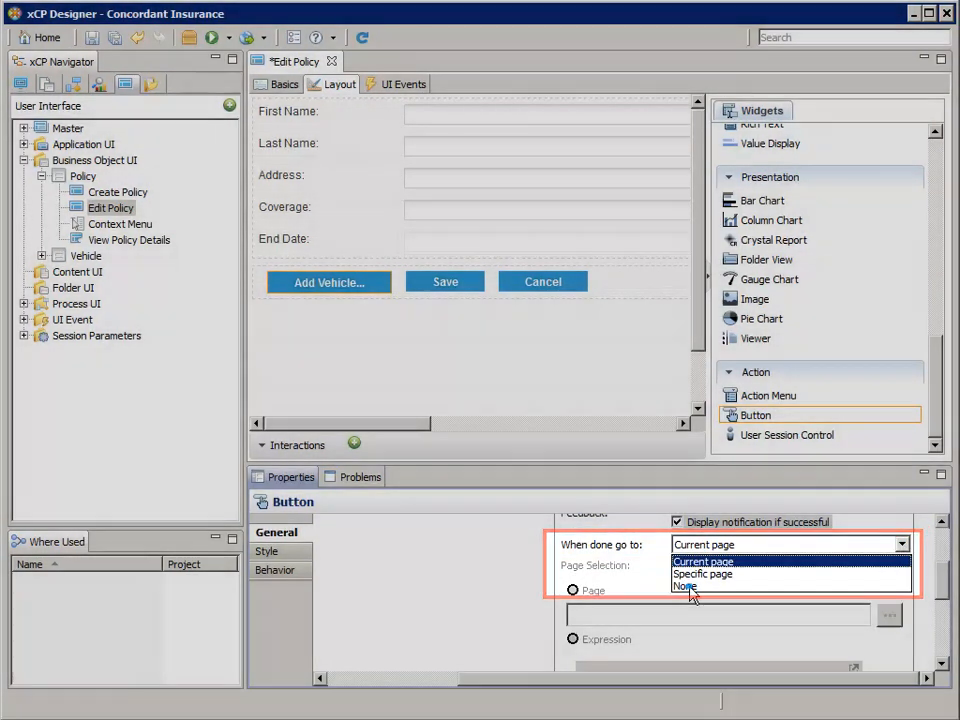
click(687, 586)
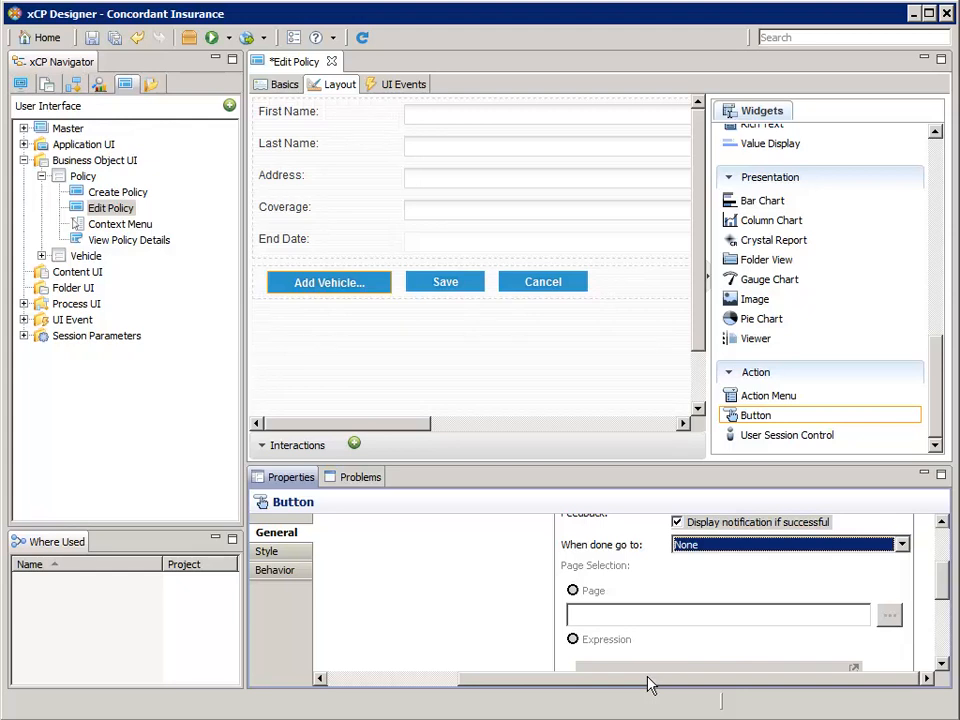
drag(648, 684, 483, 684)
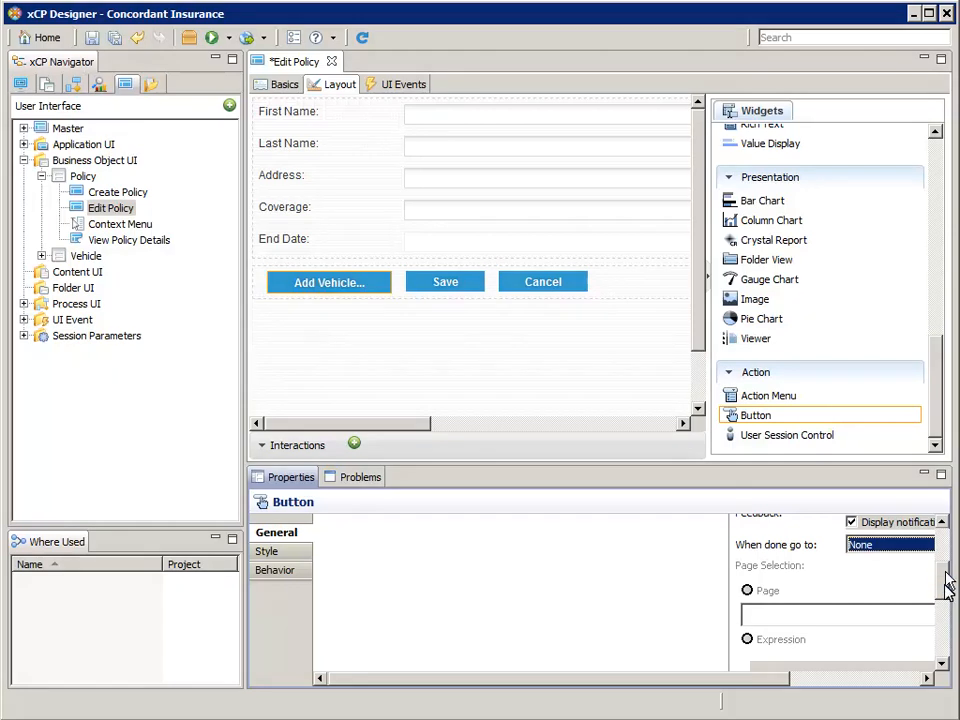
scroll(945, 590, up, 5)
Add the 'rtq_Vehicles related to a Policy' real-time query as a page interaction
click(535, 564)
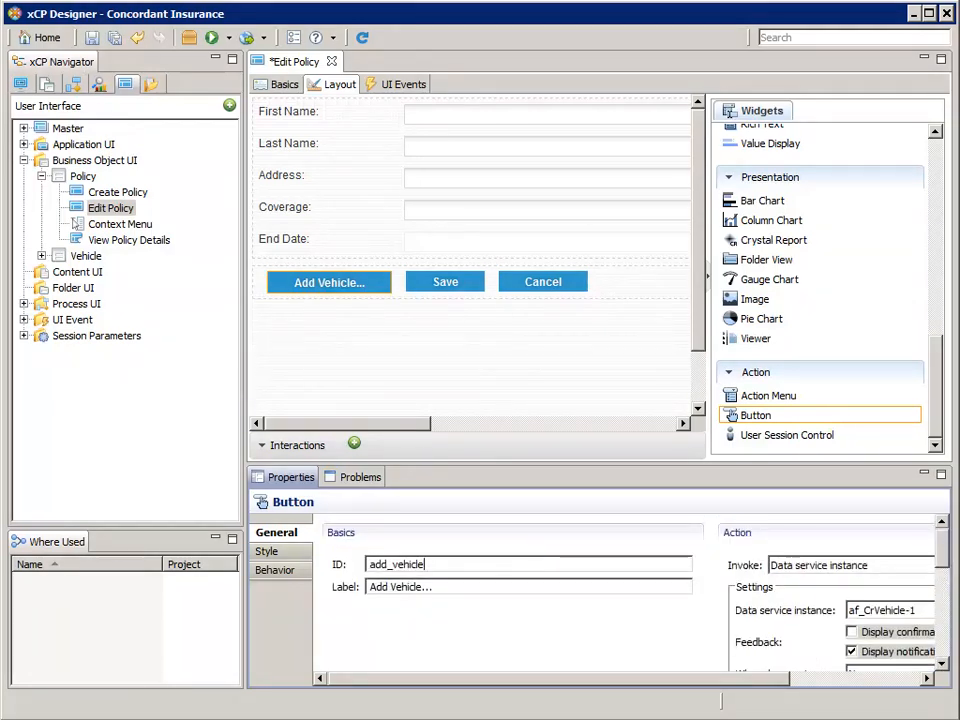
click(261, 447)
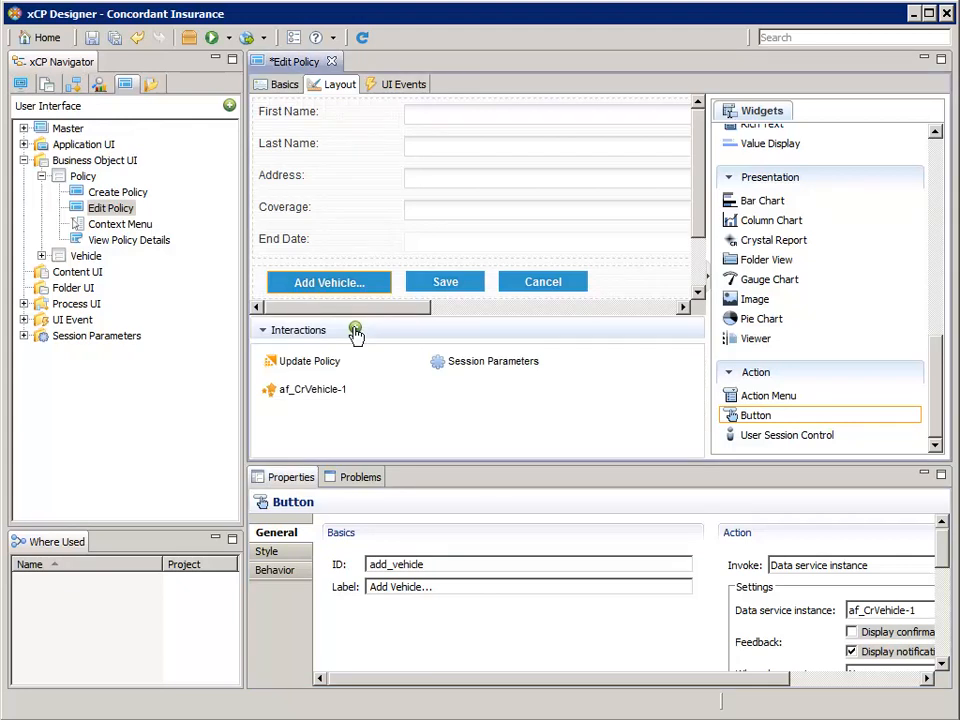
click(354, 330)
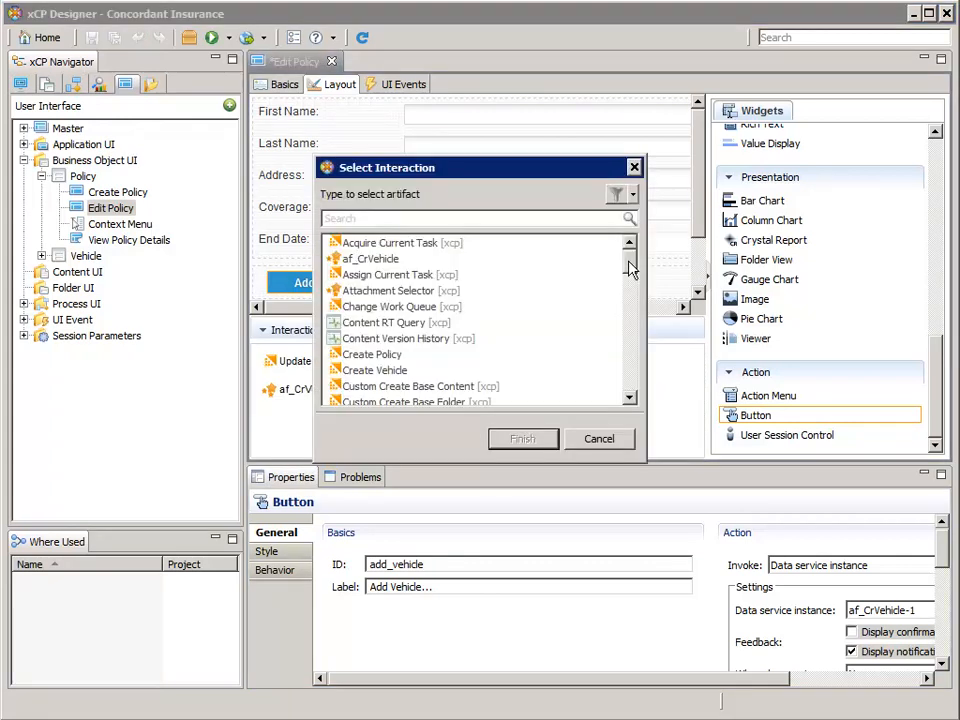
drag(630, 270, 626, 355)
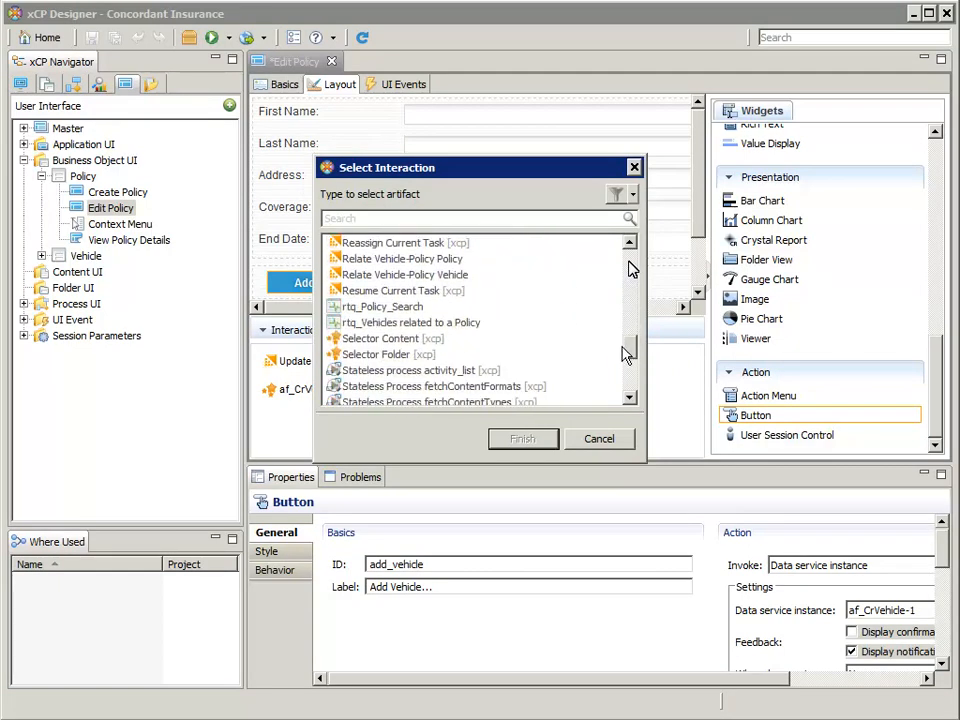
click(446, 322)
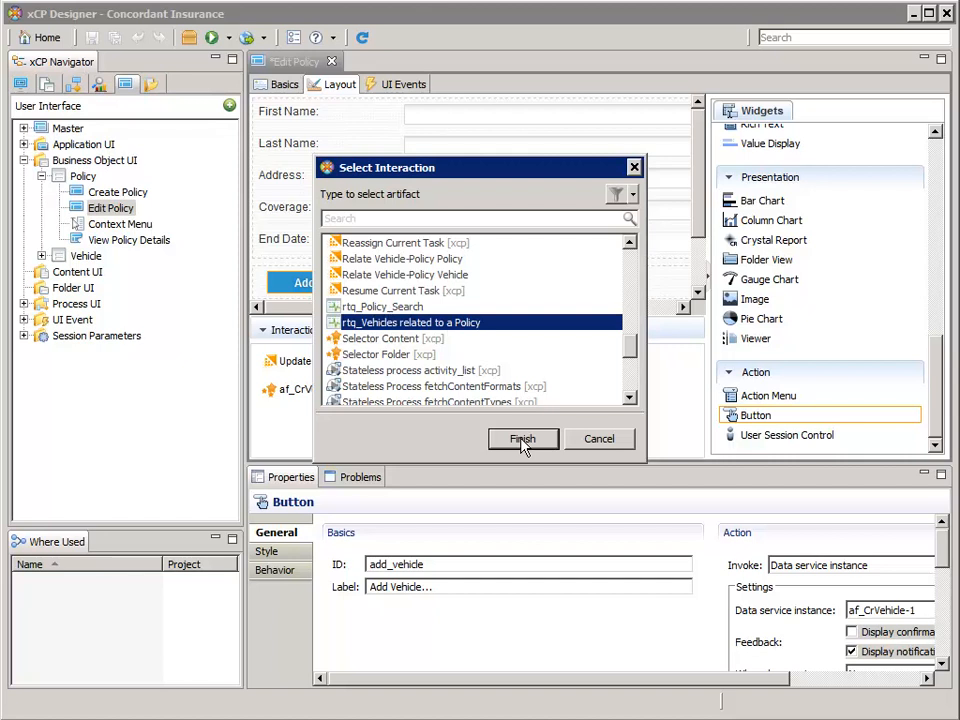
click(522, 440)
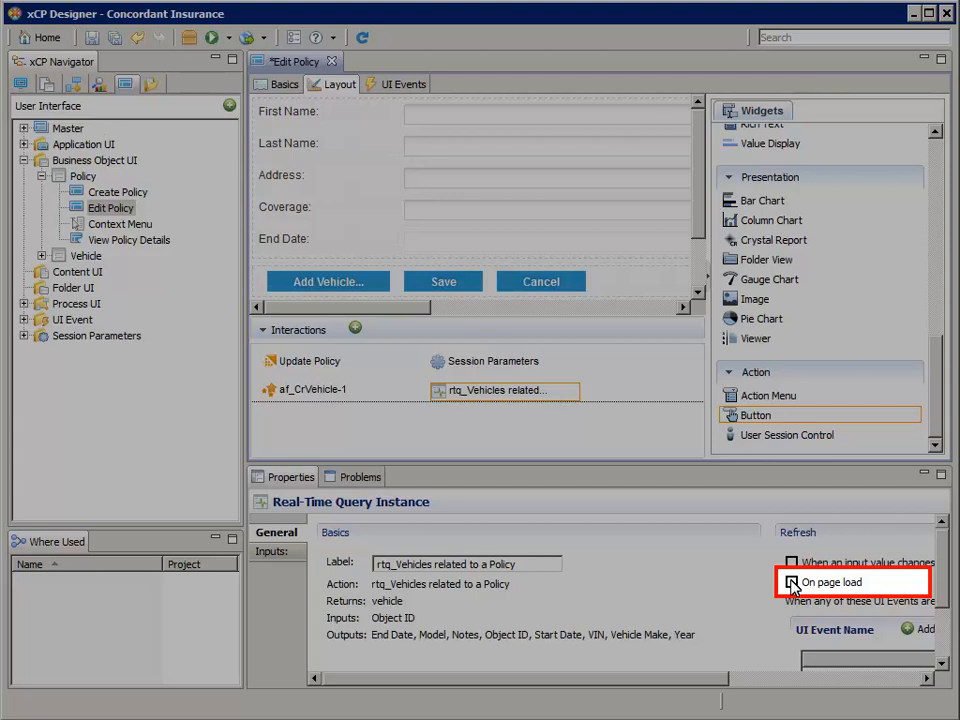
Check 'On page load' under Refresh for the rtq_Vehicles query instance
click(792, 582)
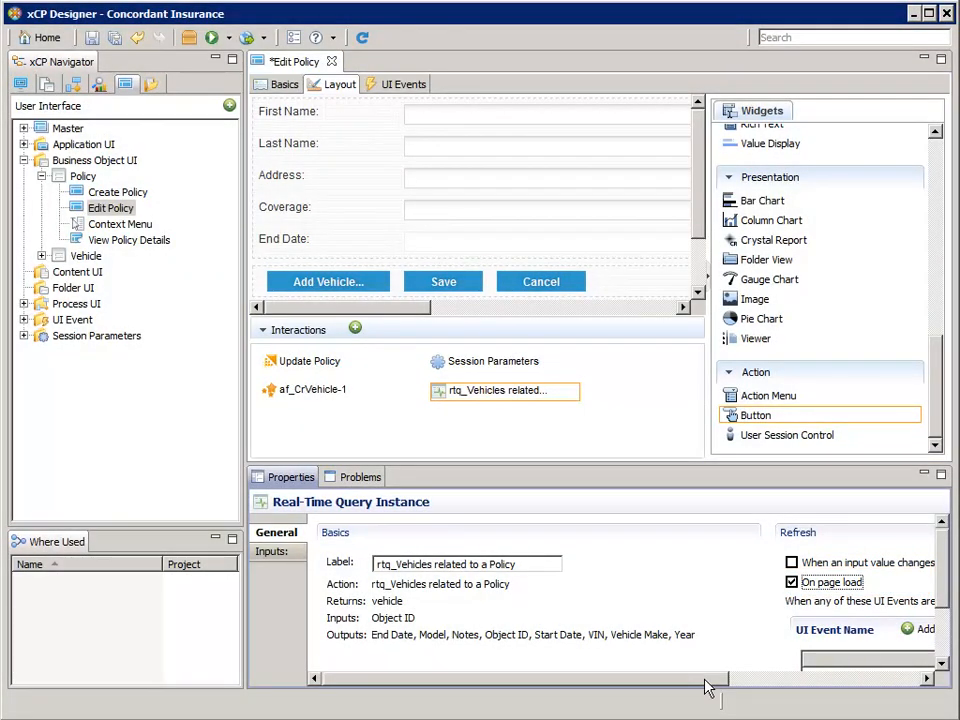
drag(705, 680, 925, 672)
drag(942, 563, 945, 625)
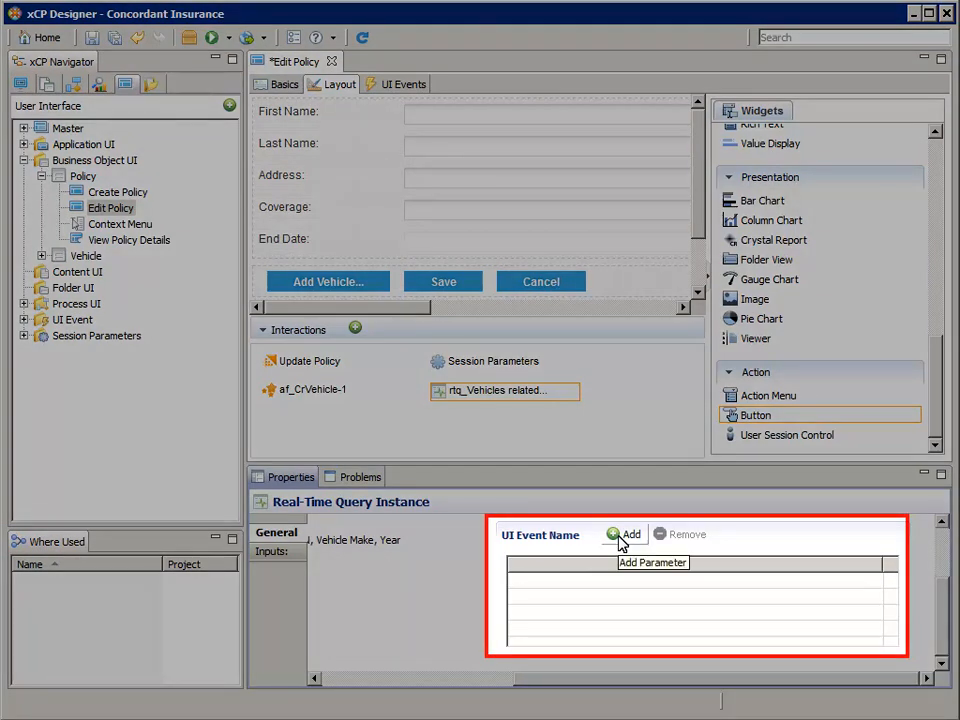
Add the af_CrVehicle-1 success event as a refresh trigger for the vehicles query
click(620, 537)
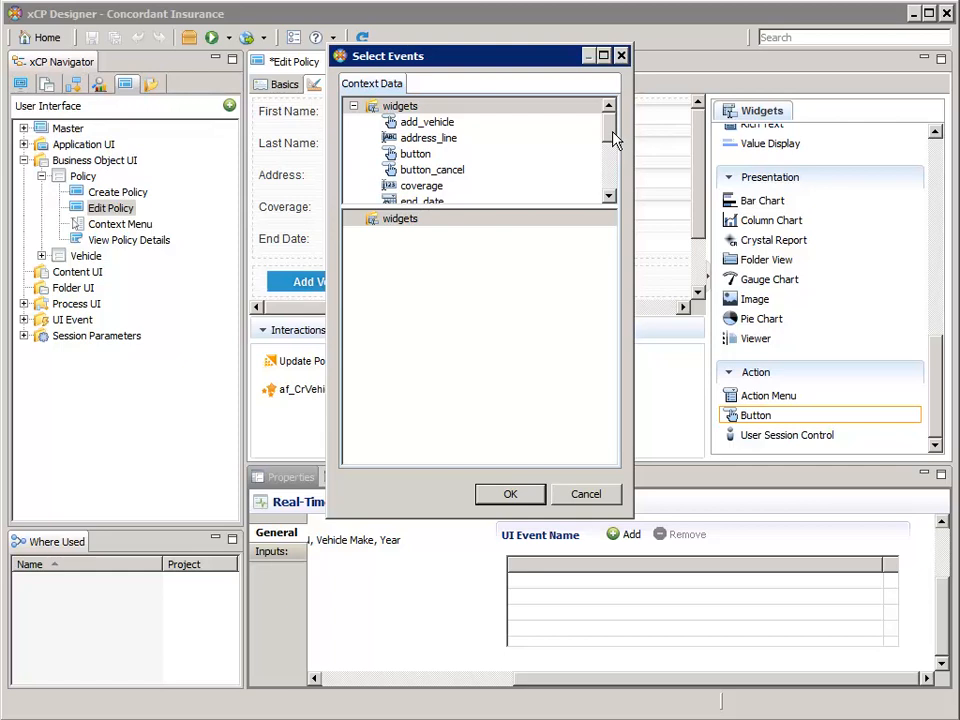
drag(615, 140, 610, 190)
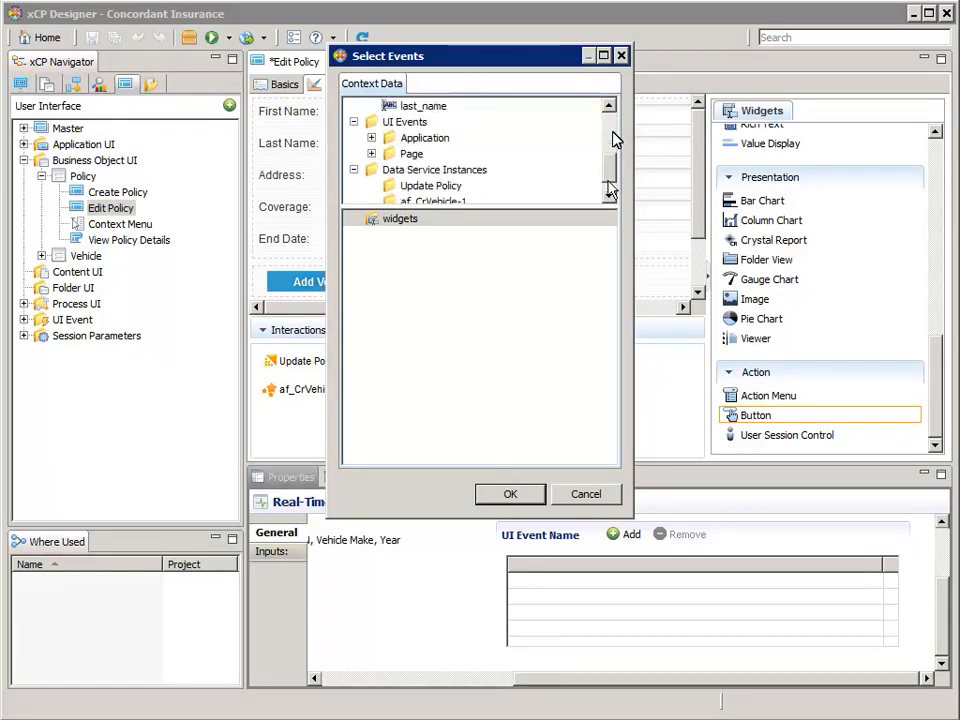
click(607, 195)
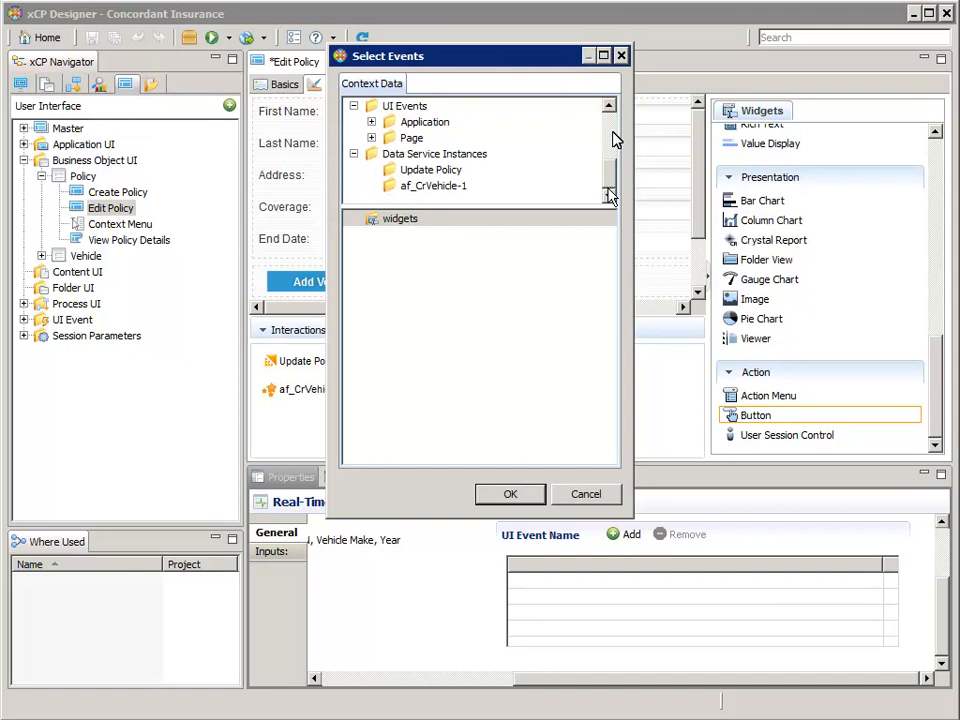
click(440, 186)
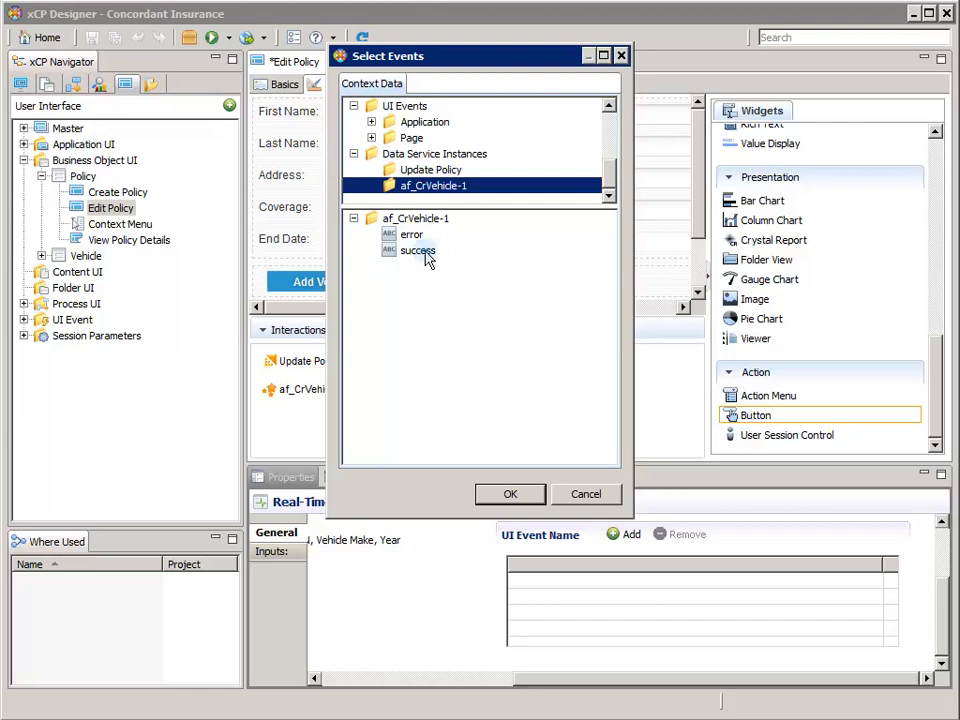
click(427, 257)
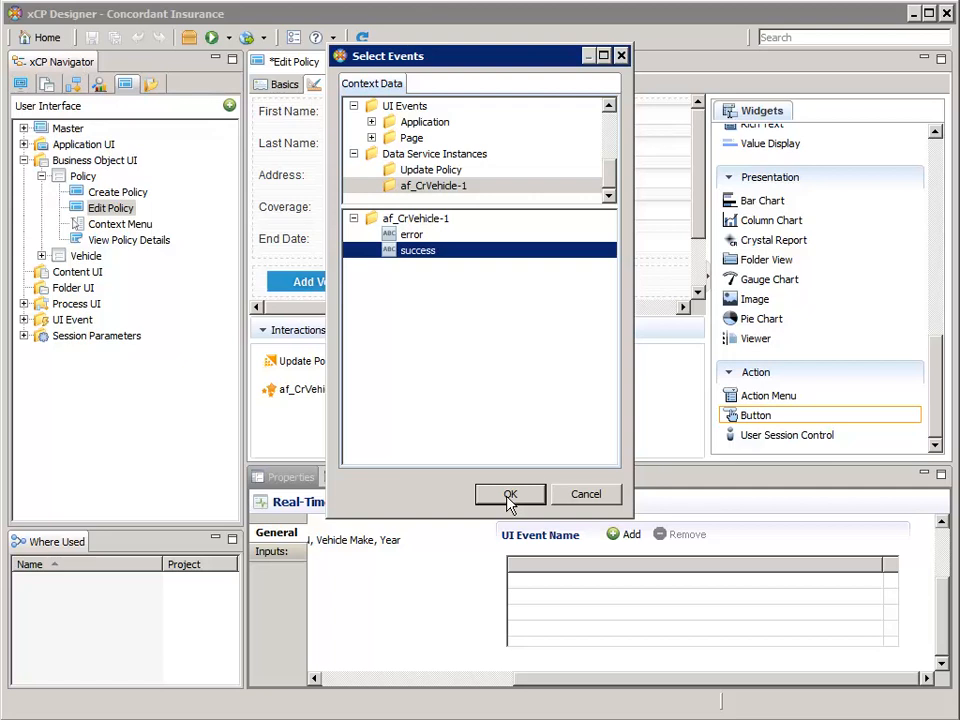
click(508, 503)
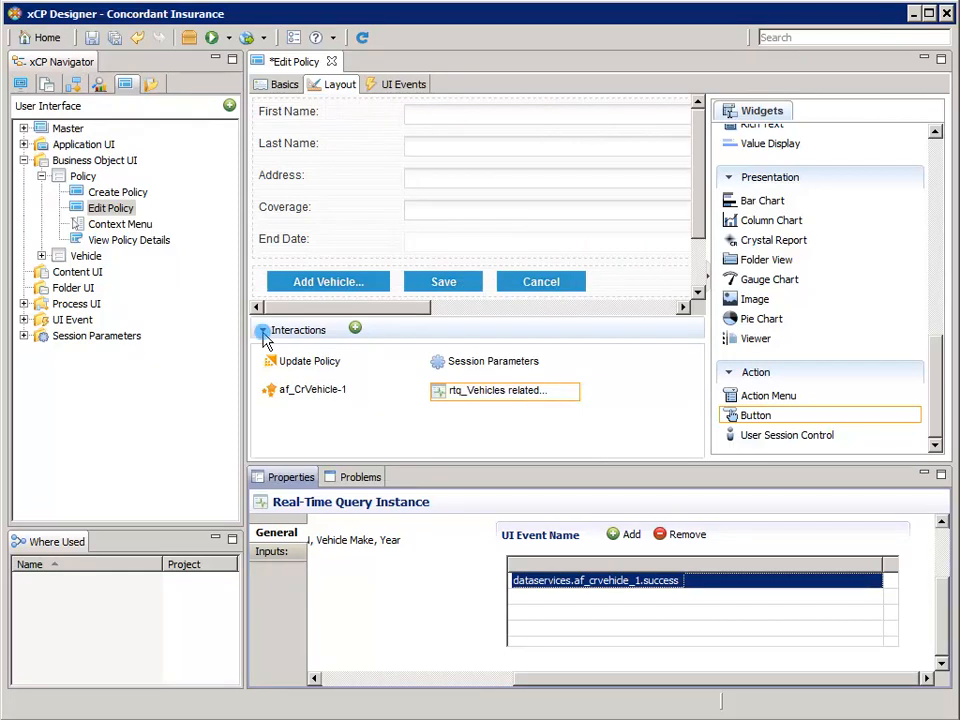
Place a Results List below the policy fields with ID vehicles and title Vehicles
click(263, 332)
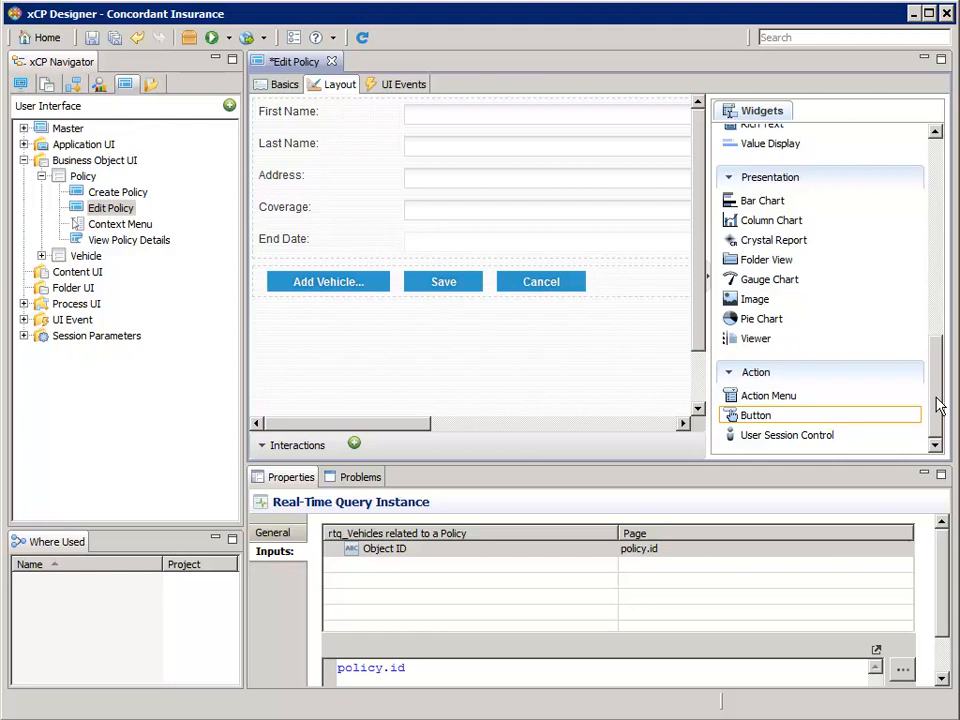
drag(938, 405, 951, 326)
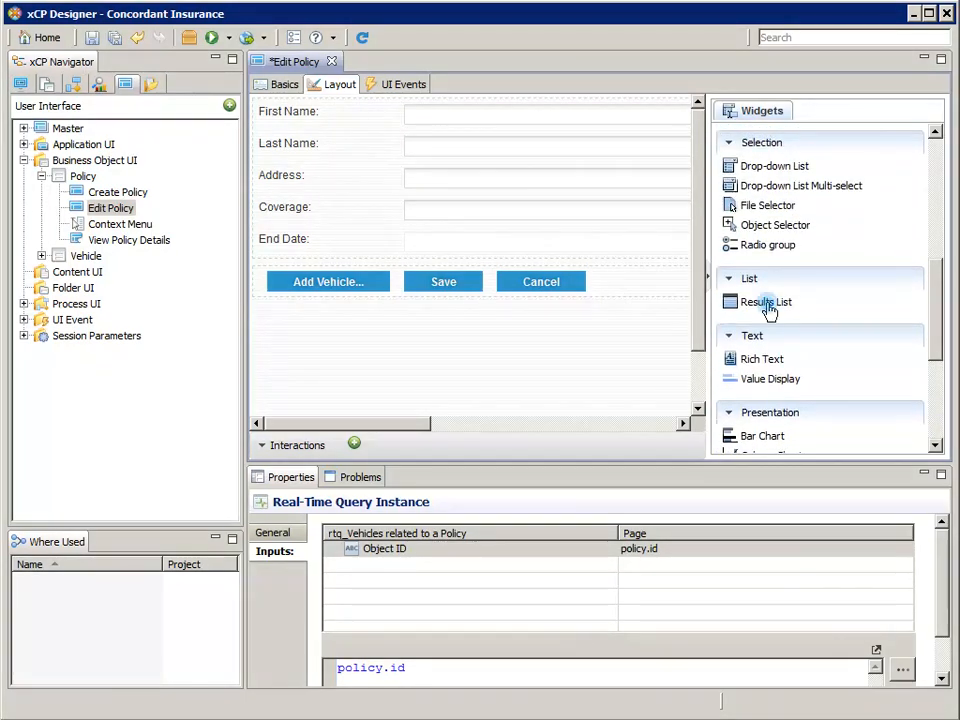
drag(768, 310, 365, 271)
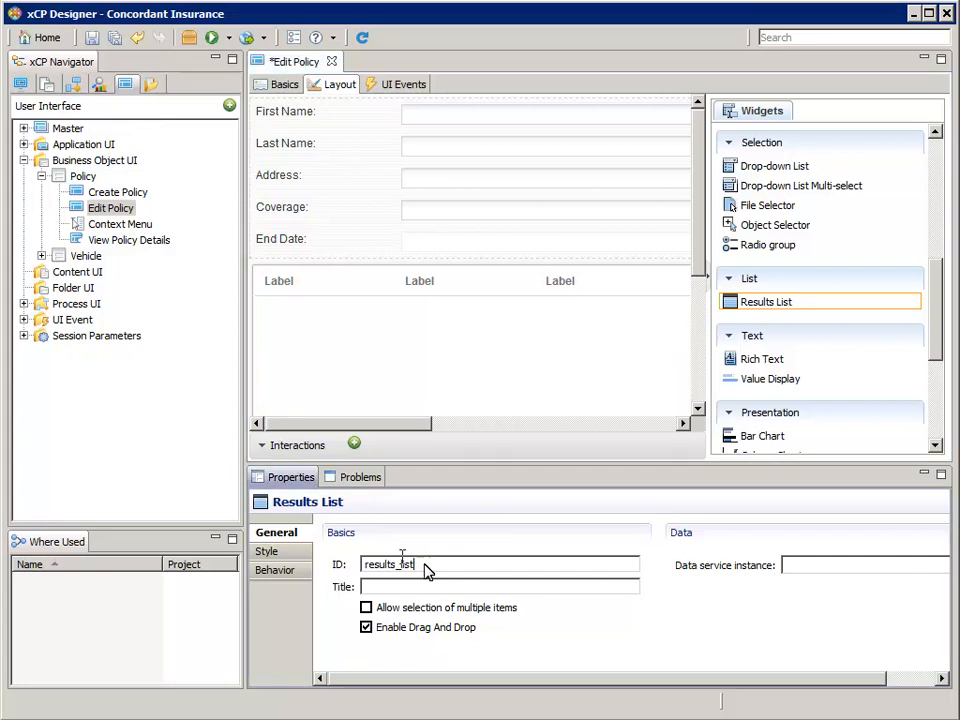
double_click(424, 566)
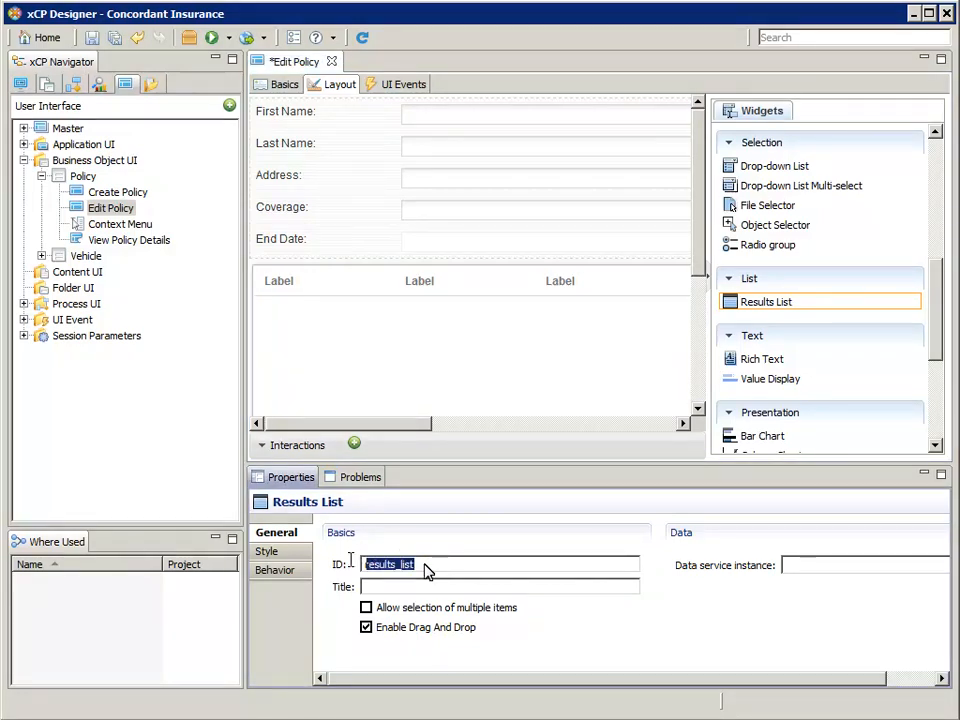
text(vehicles)
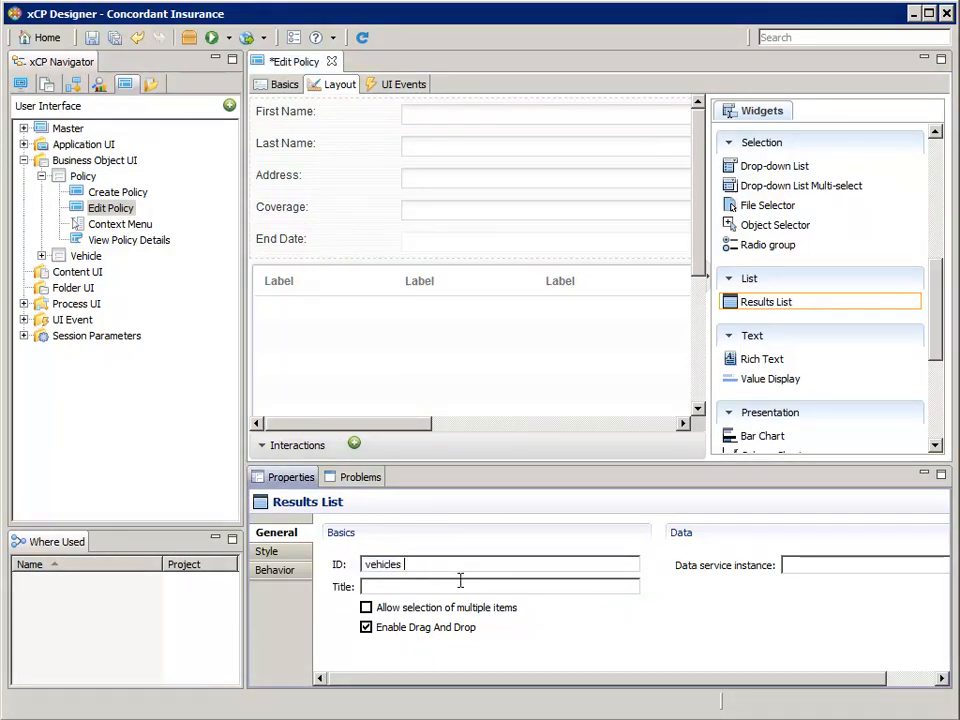
click(460, 581)
text(Veh)
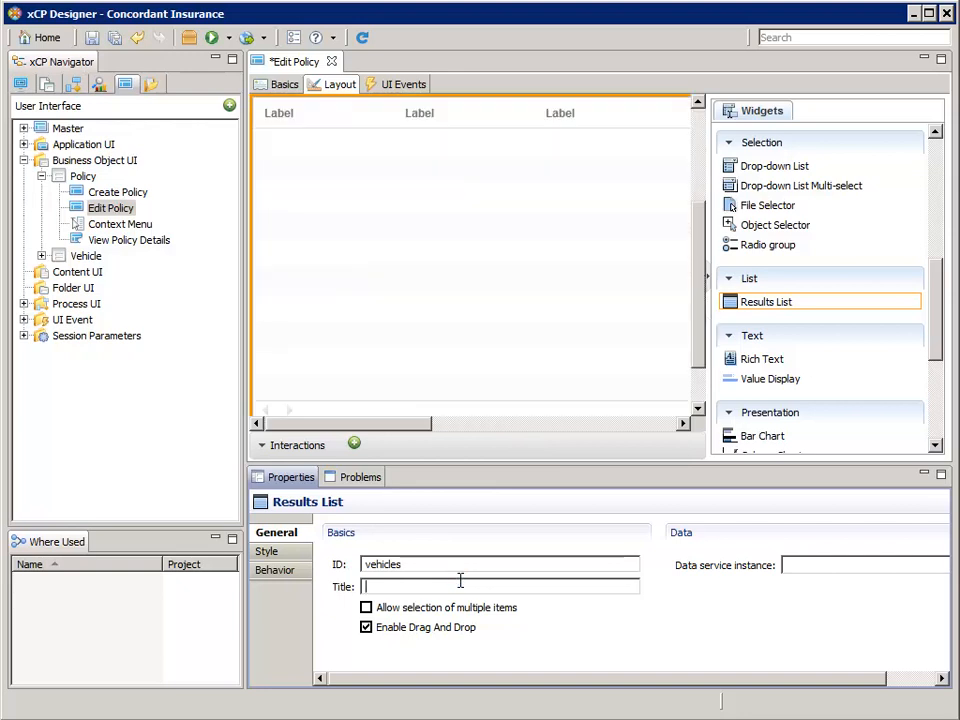
text(icles)
key(Tab)
click(941, 679)
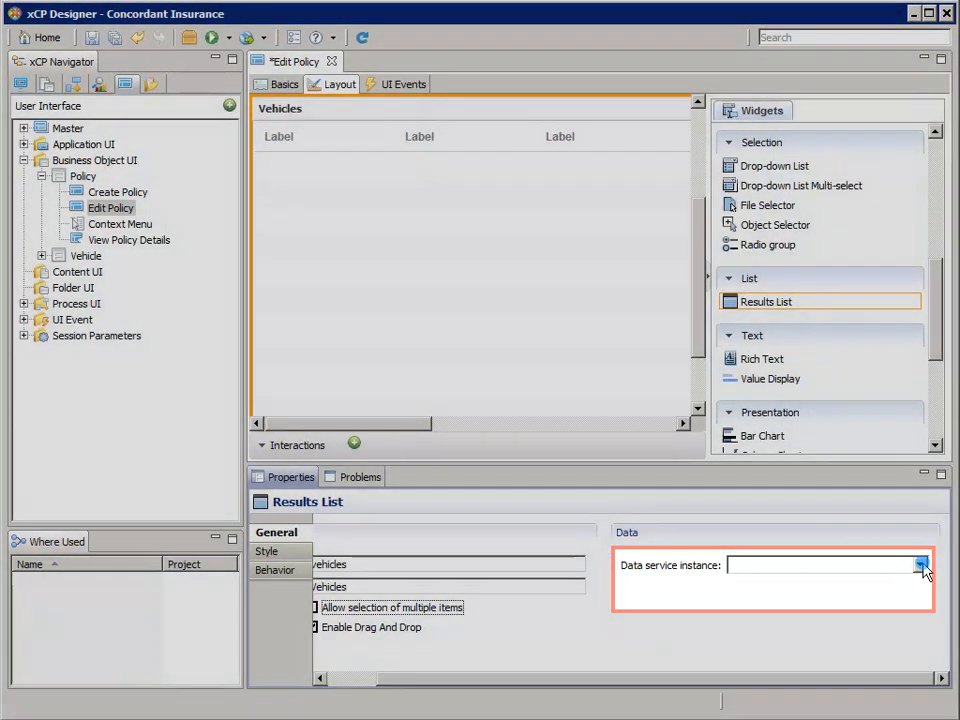
Bind the Vehicles list to 'rtq_Vehicles related to a Policy' and confirm the connection
click(920, 566)
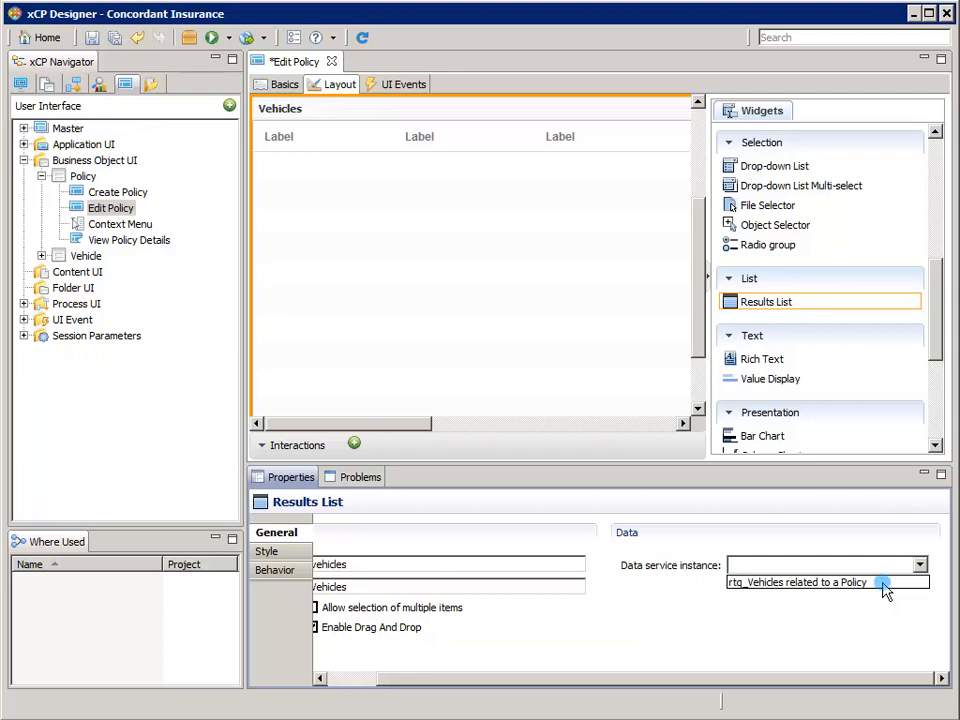
click(883, 583)
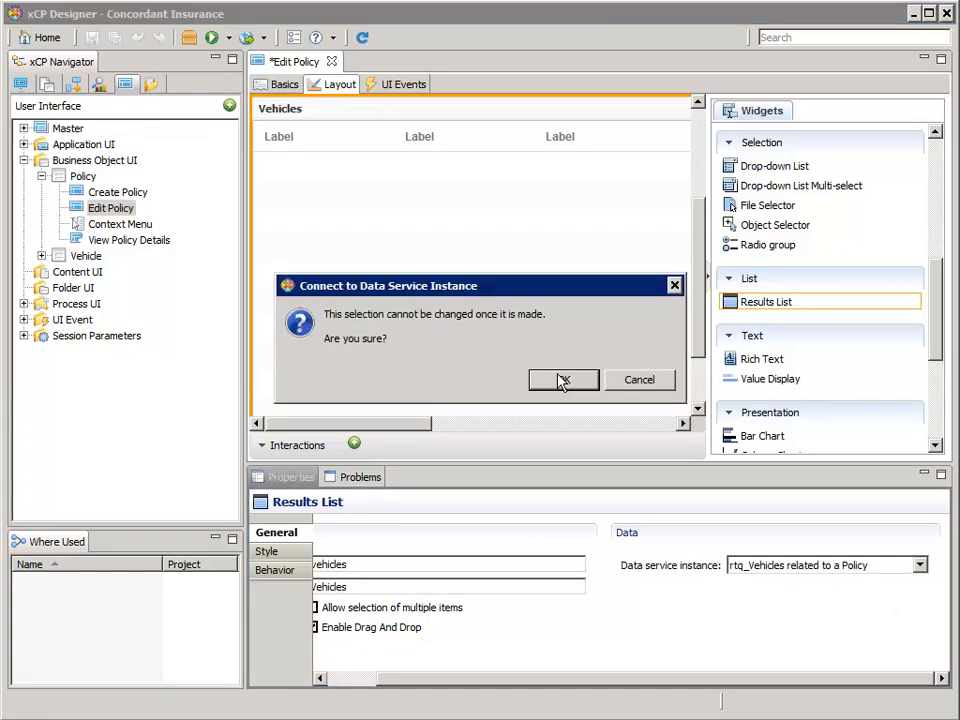
click(563, 381)
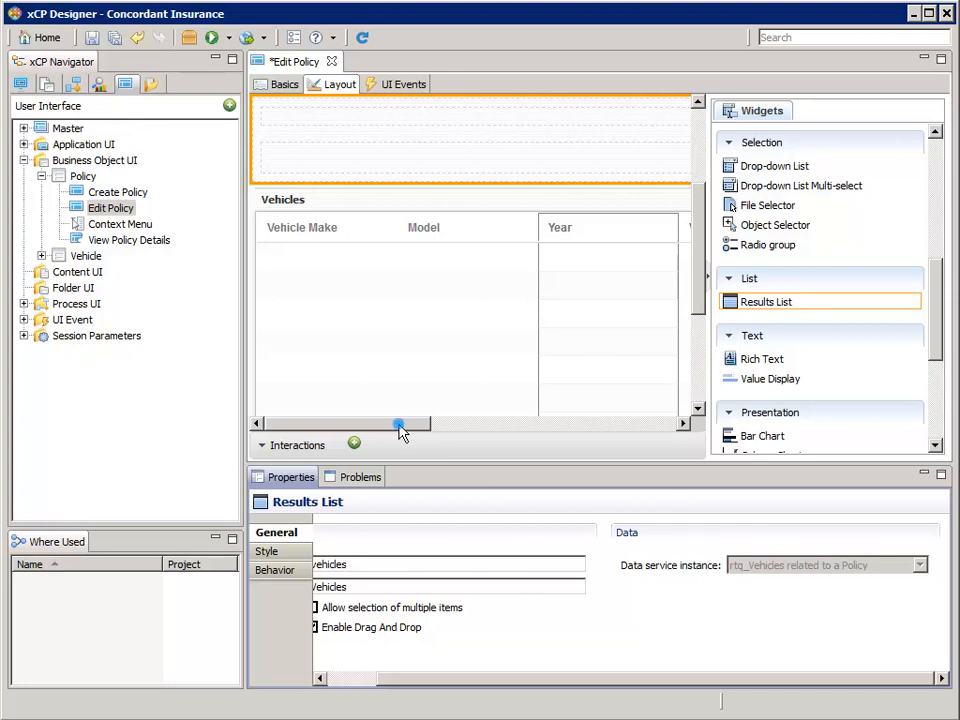
click(491, 426)
drag(491, 426, 705, 437)
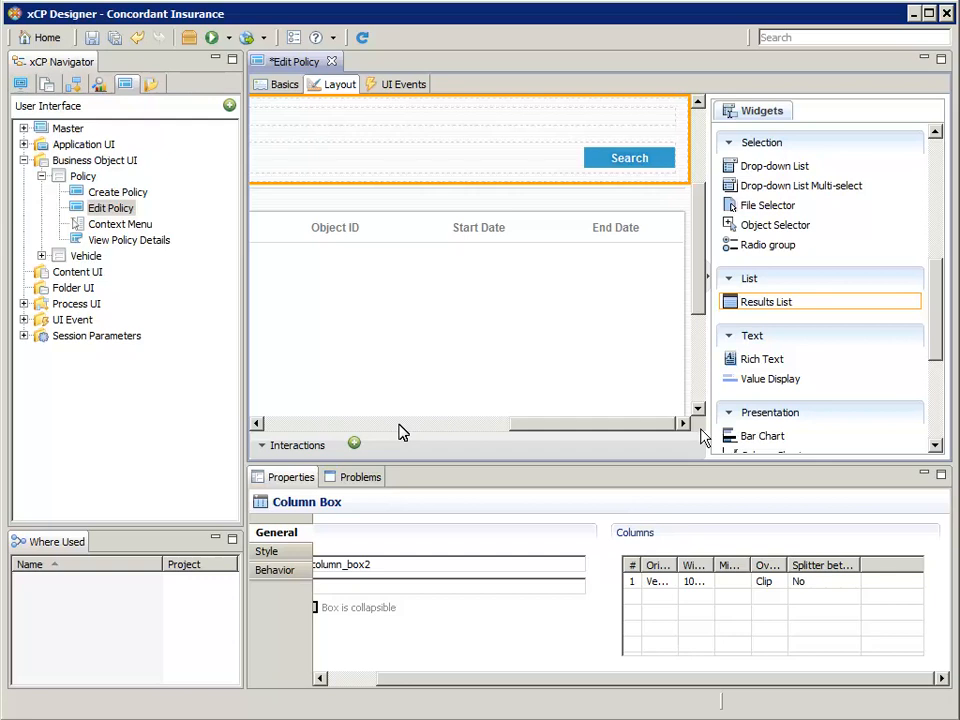
Delete the Search button box and the Object ID column, so the list starts with Vehicle Make, Model, Year
right_click(690, 143)
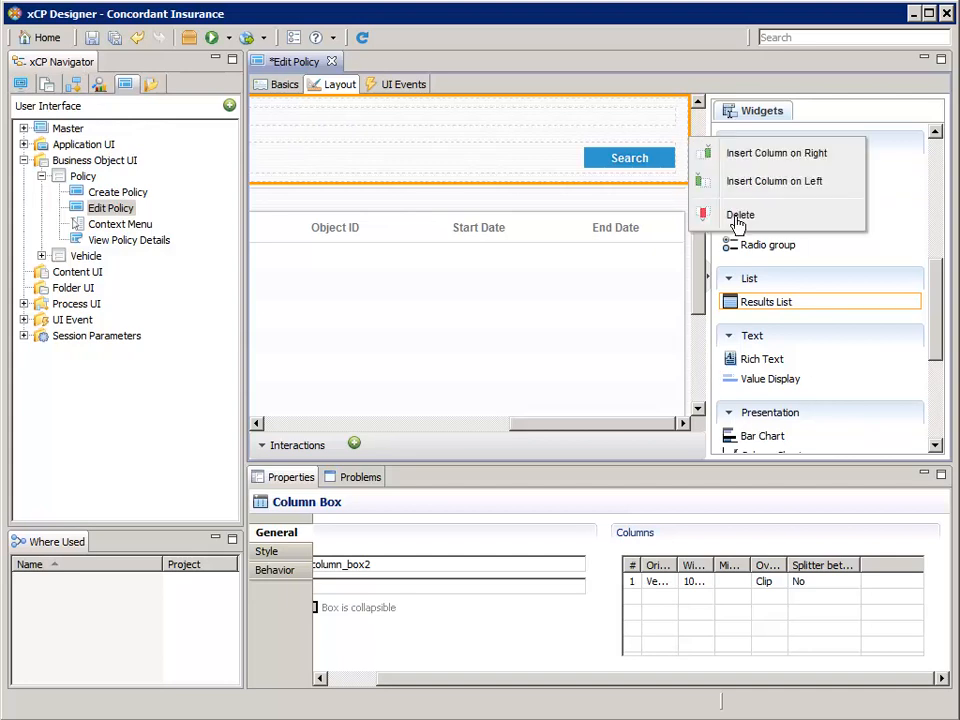
click(738, 218)
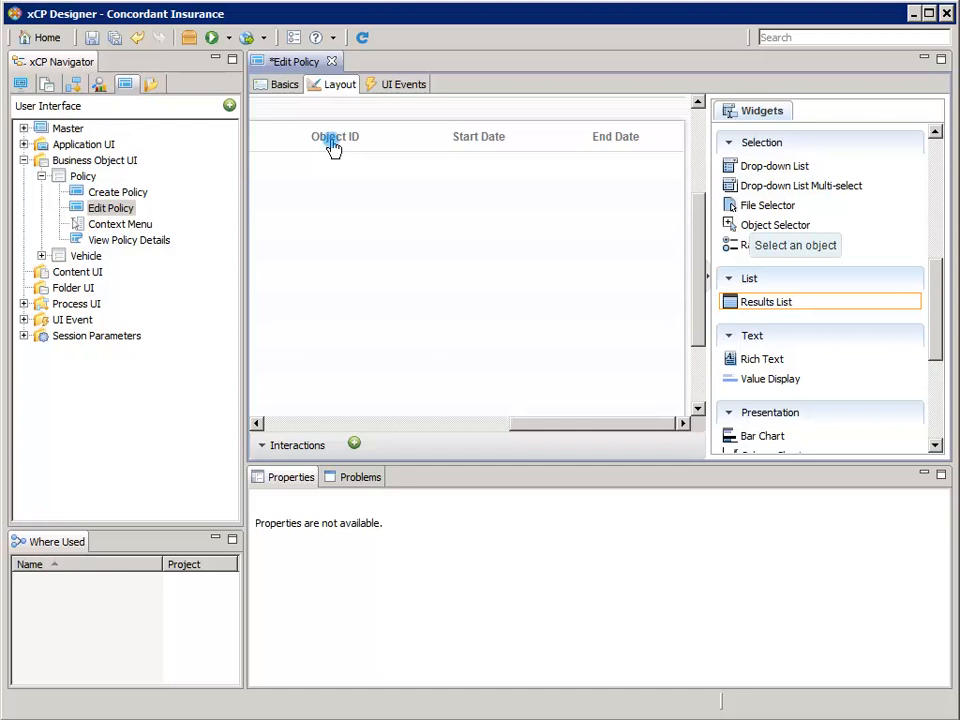
click(333, 147)
right_click(333, 146)
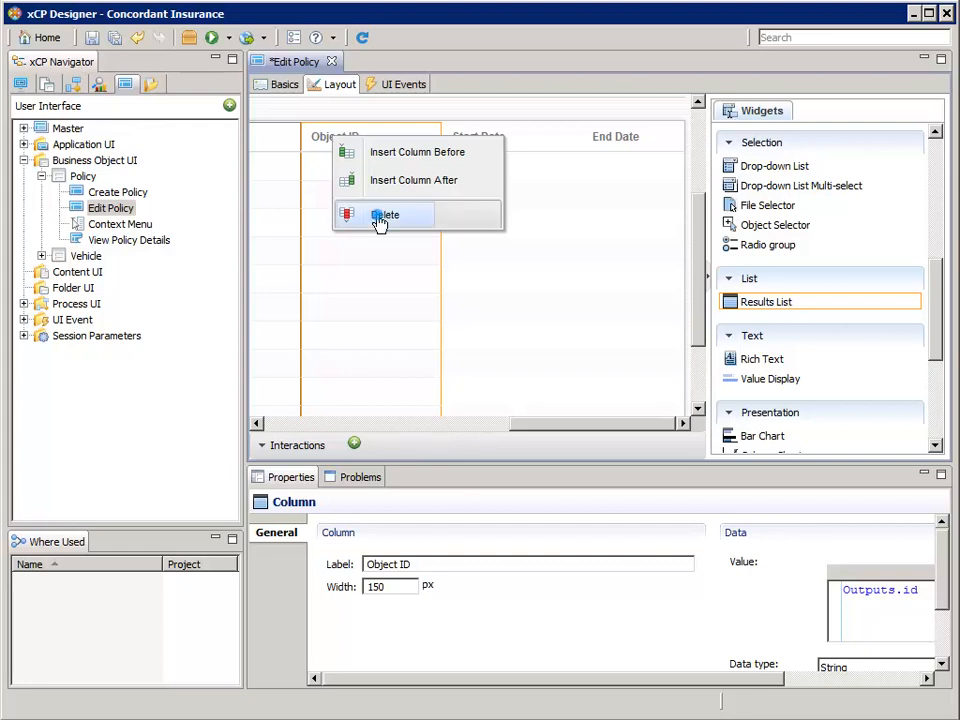
click(380, 222)
drag(477, 432, 296, 423)
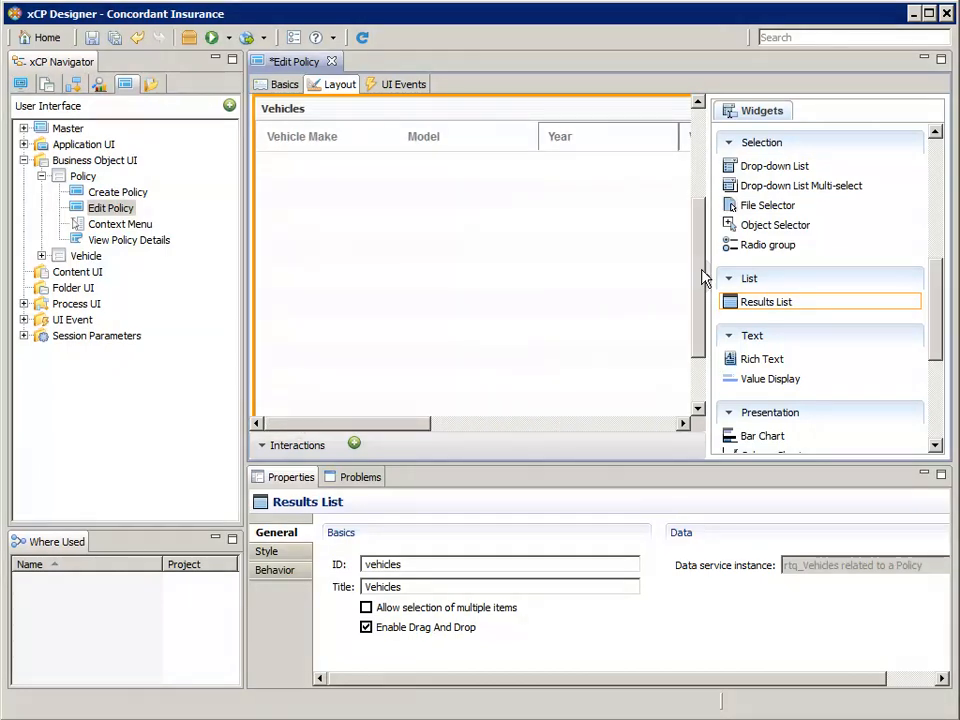
Close the Edit Policy editor saving its changes, and confirm Problems shows 0 errors and 13 warnings
drag(703, 278, 708, 177)
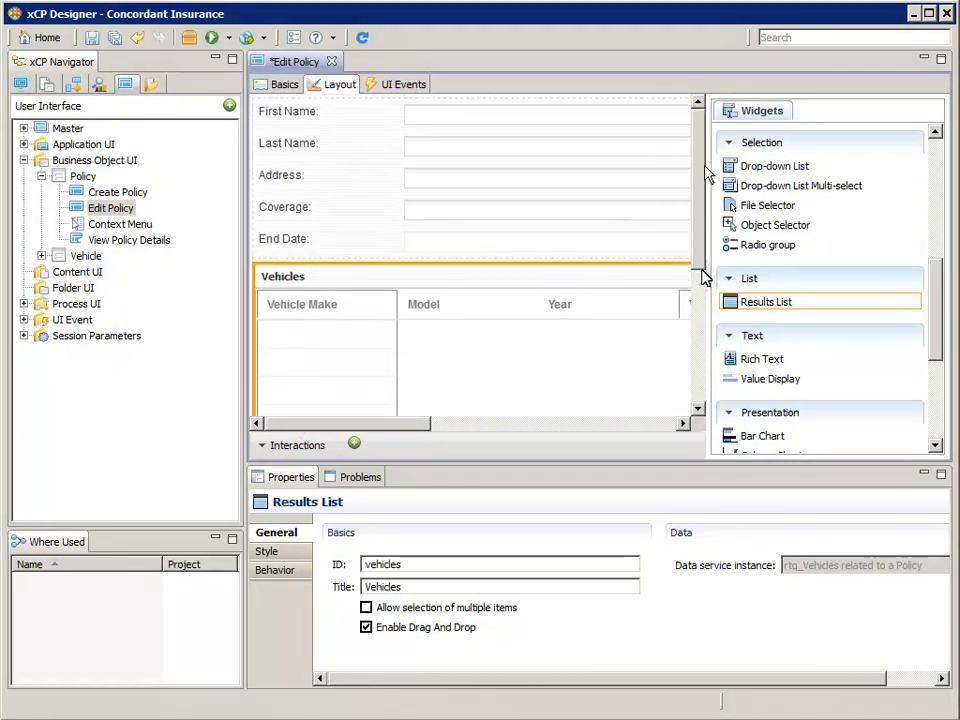
drag(701, 274, 703, 339)
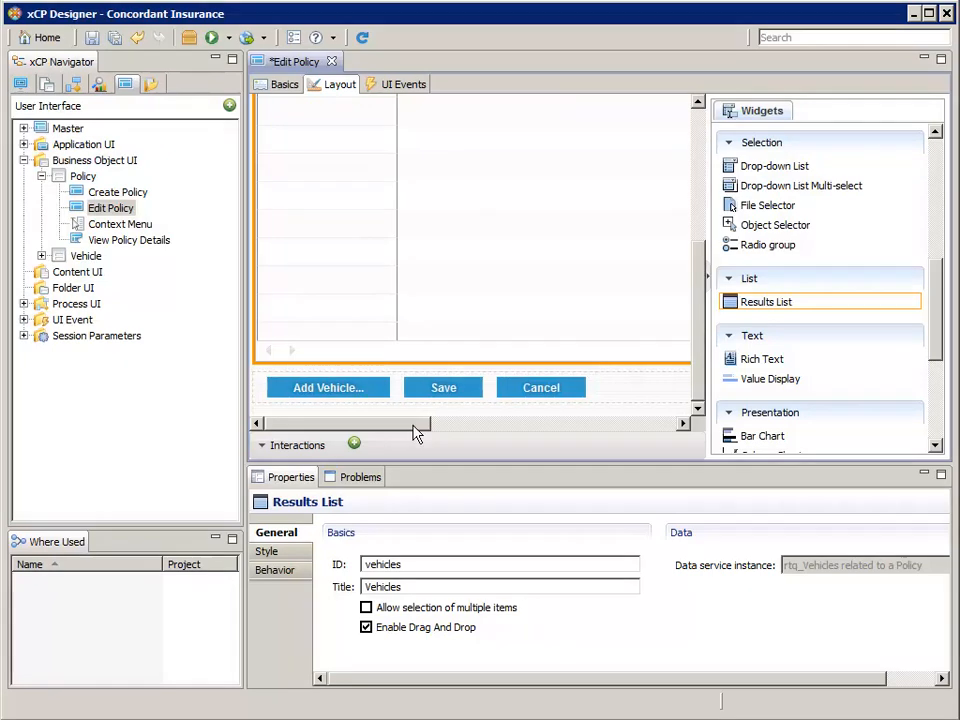
drag(420, 430, 350, 424)
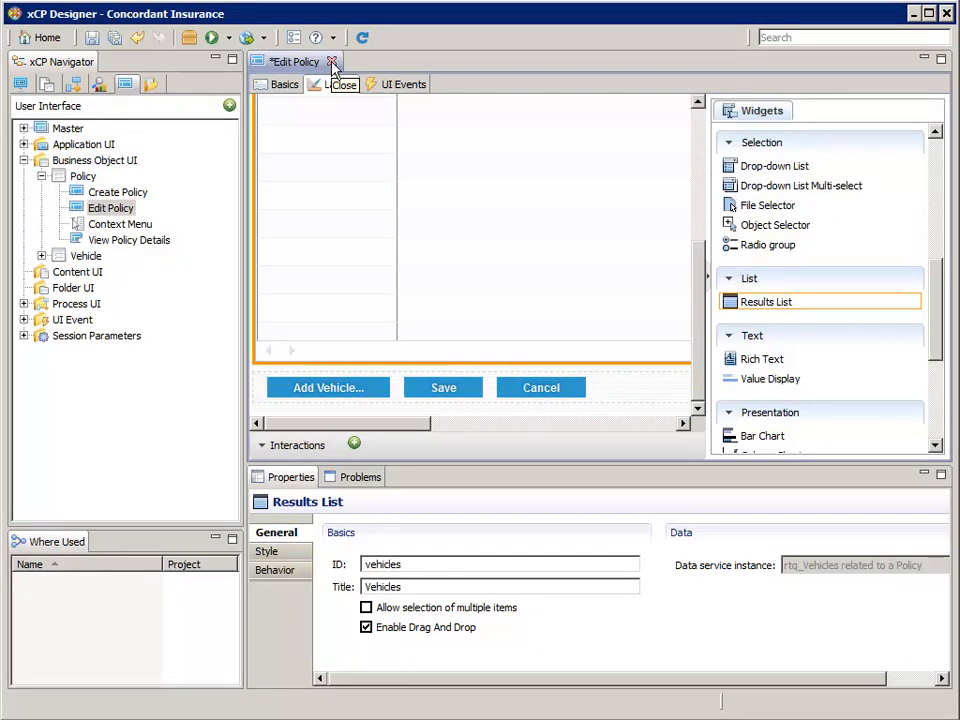
click(332, 62)
click(480, 377)
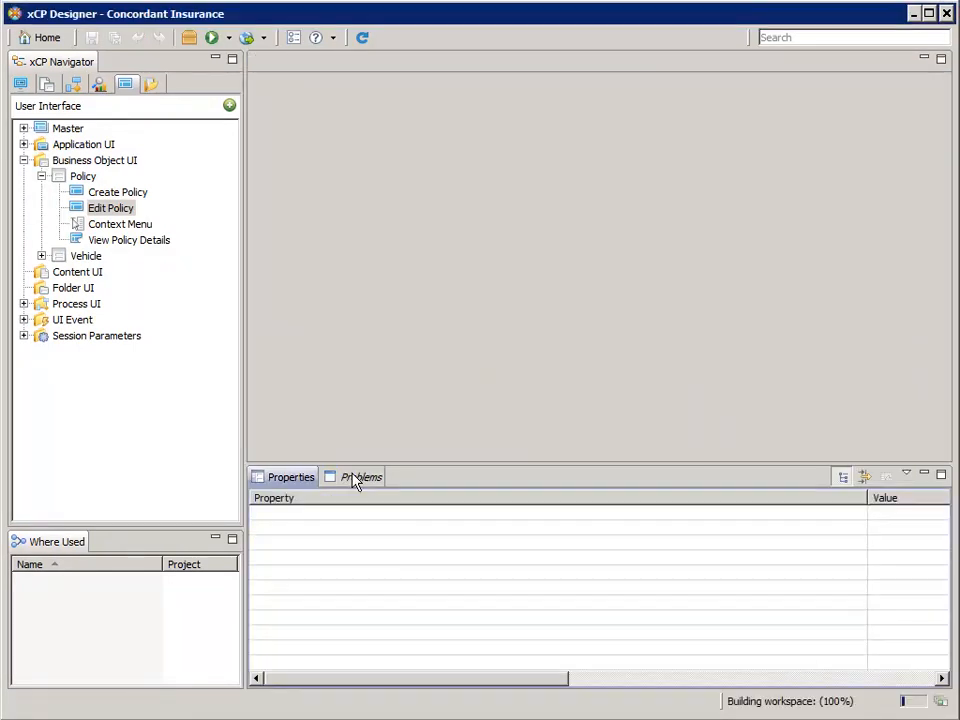
click(356, 479)
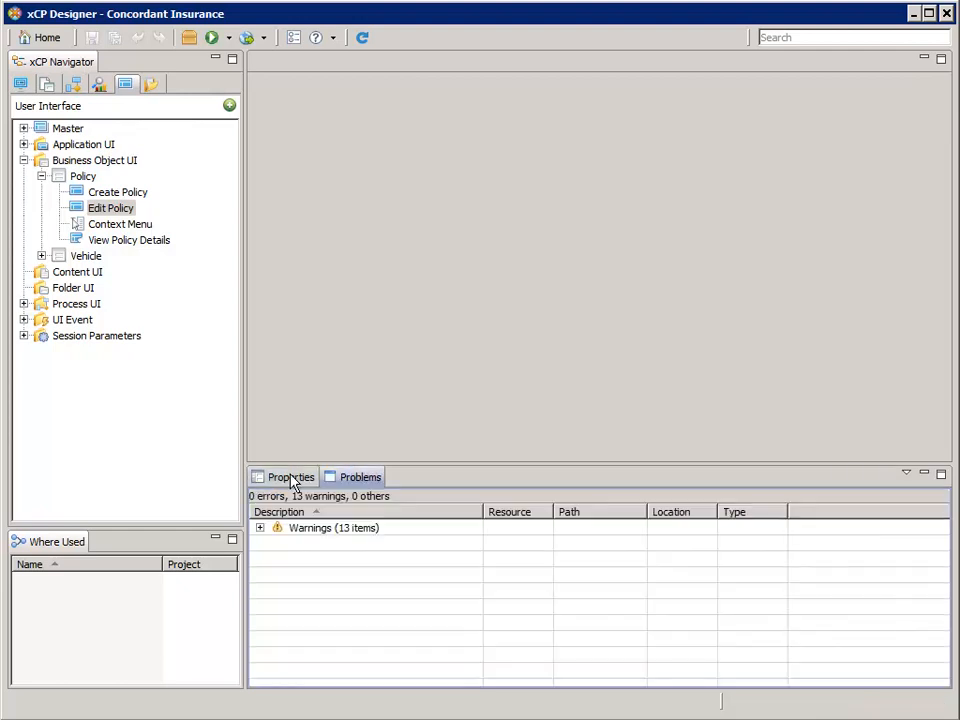